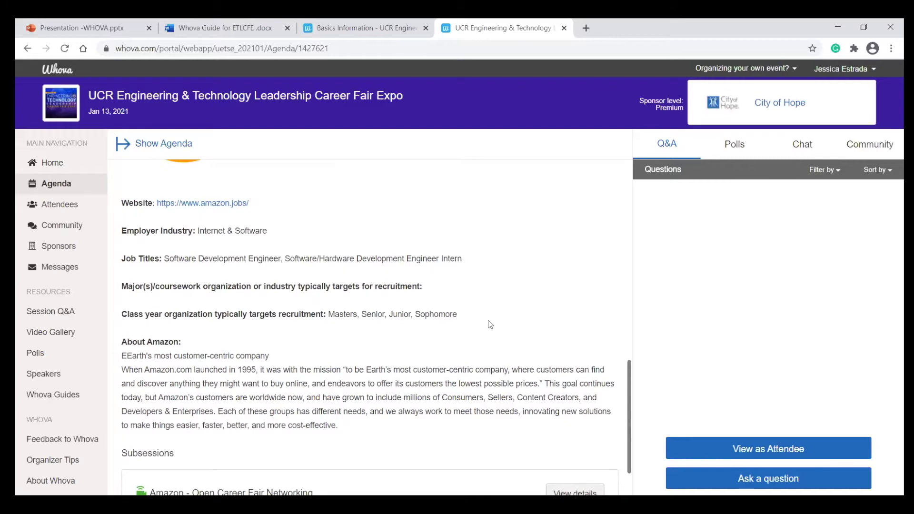
# Step: Review the Amazon session page from its live stream area through the company details to the Subsessions section
pyautogui.scroll(-1, 489, 314)
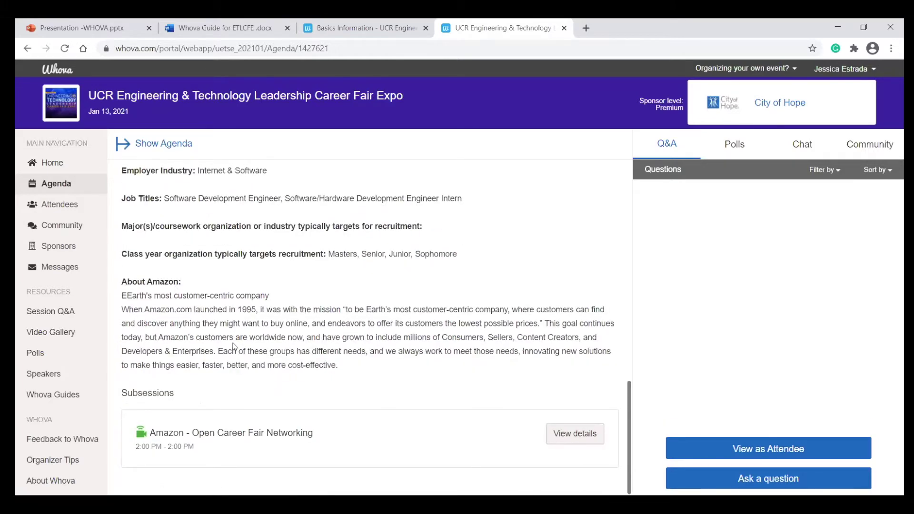
pyautogui.scroll(2, 233, 346)
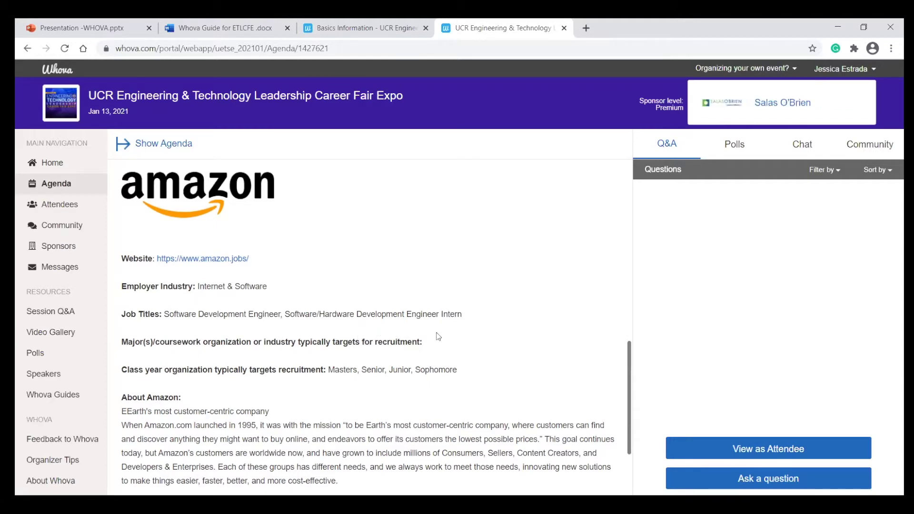
pyautogui.scroll(5, 438, 336)
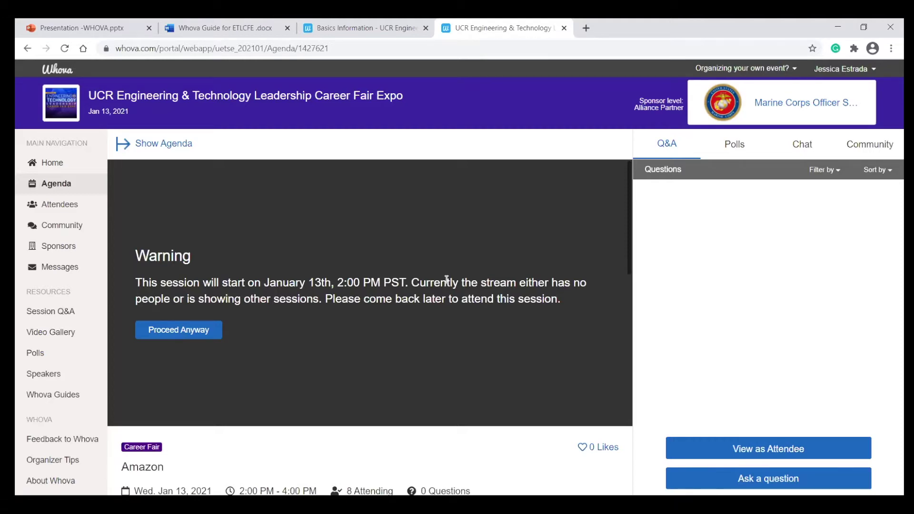
pyautogui.scroll(-5, 446, 280)
pyautogui.scroll(-9, 446, 279)
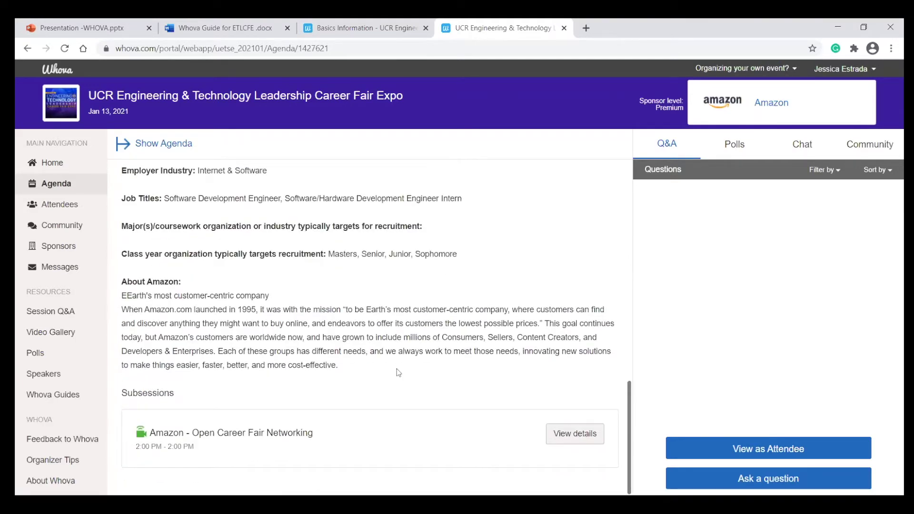
pyautogui.moveTo(175, 395); pyautogui.dragTo(119, 396)
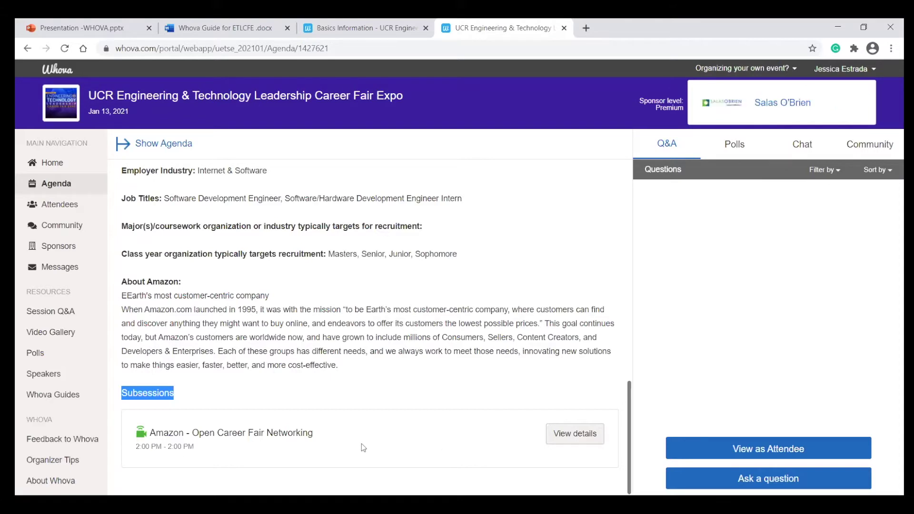
pyautogui.click(182, 396)
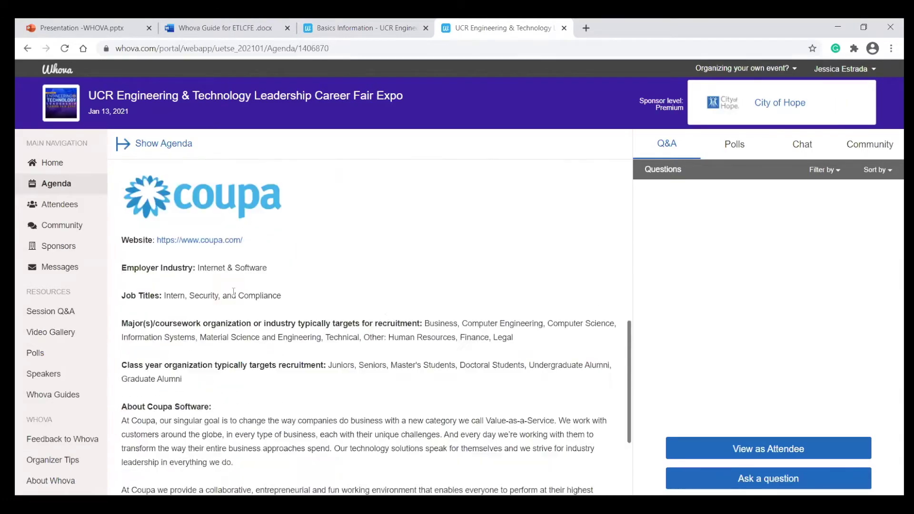
# Step: Open the details of the Open Career Fair Networking subsession on the Coupa Software session page
pyautogui.scroll(-10, 375, 438)
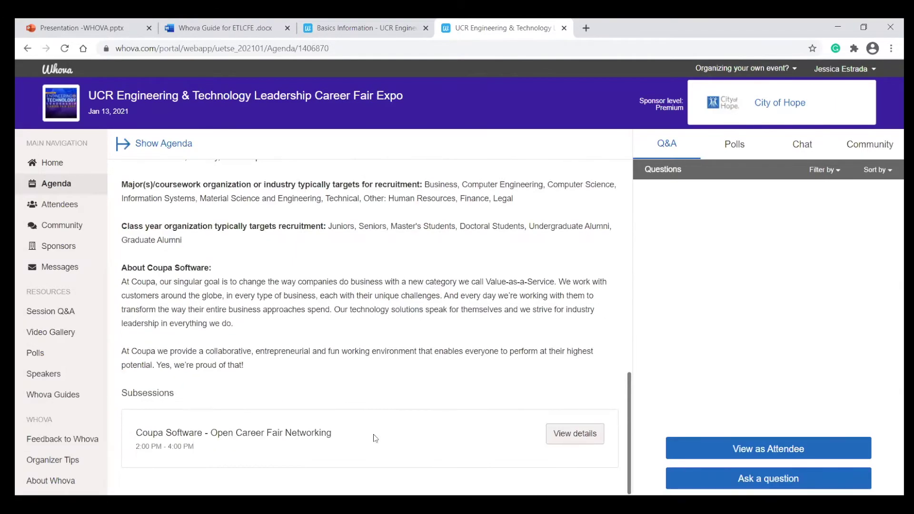
pyautogui.click(574, 433)
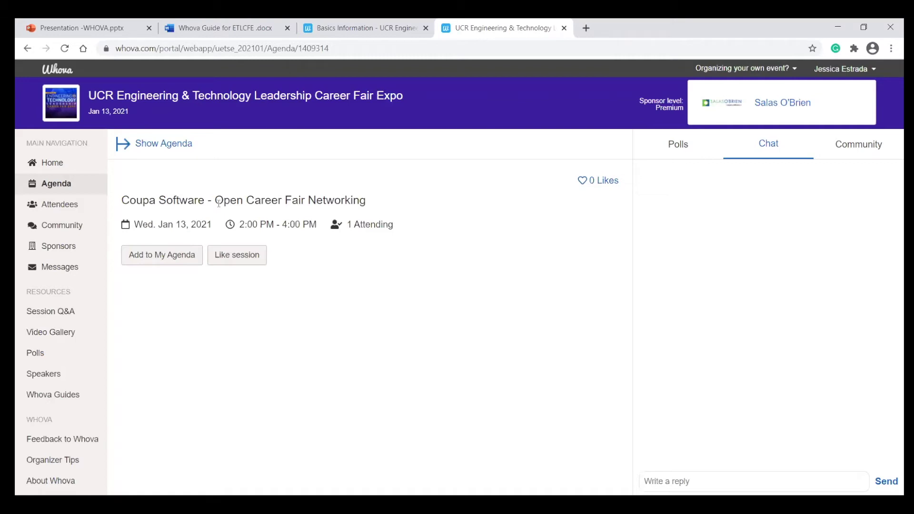
# Step: Return to the full agenda and open the Amazon career fair session in the 2:00 PM slot
pyautogui.click(53, 189)
pyautogui.scroll(-2, 270, 316)
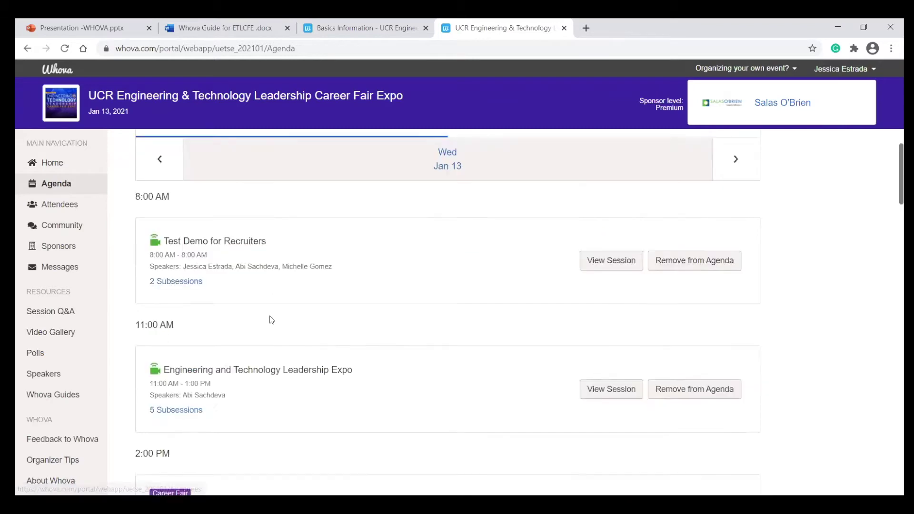
pyautogui.scroll(-6, 269, 316)
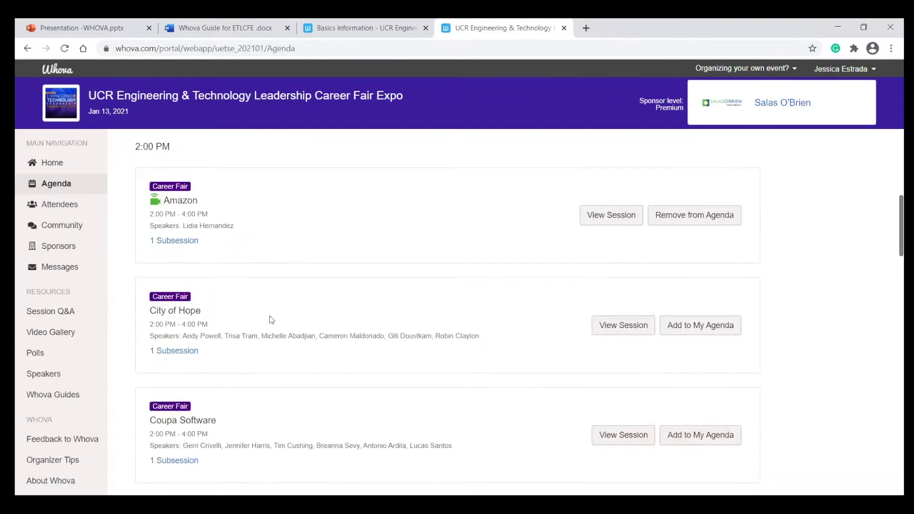
pyautogui.scroll(1, 271, 320)
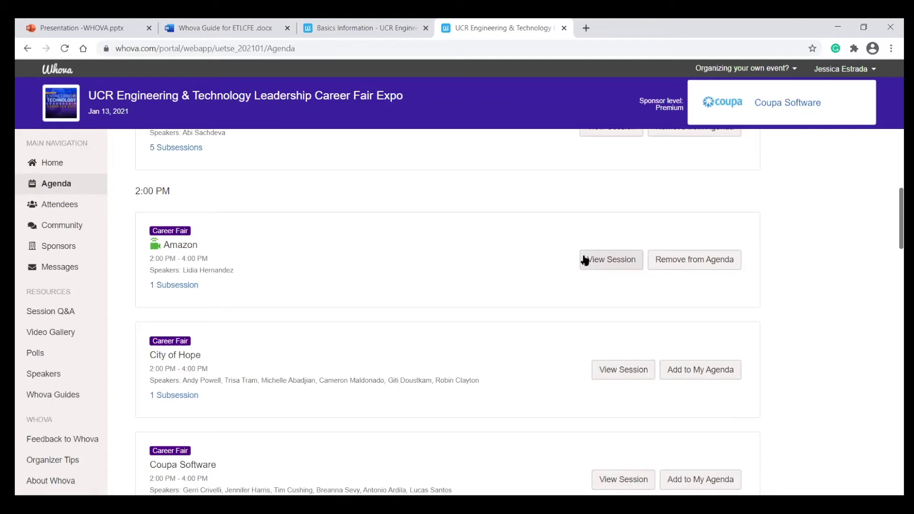
pyautogui.click(601, 263)
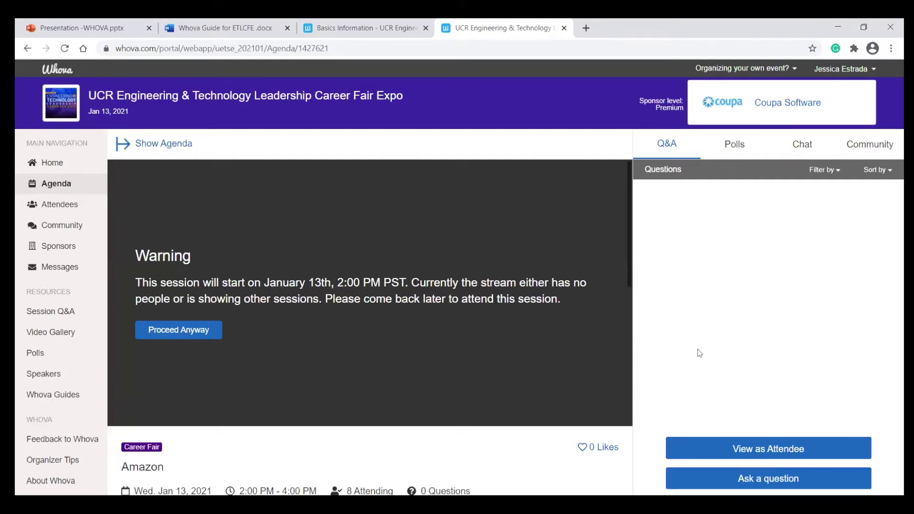
# Step: Go to the event home page and close the floating Amazon live stream window
pyautogui.click(49, 164)
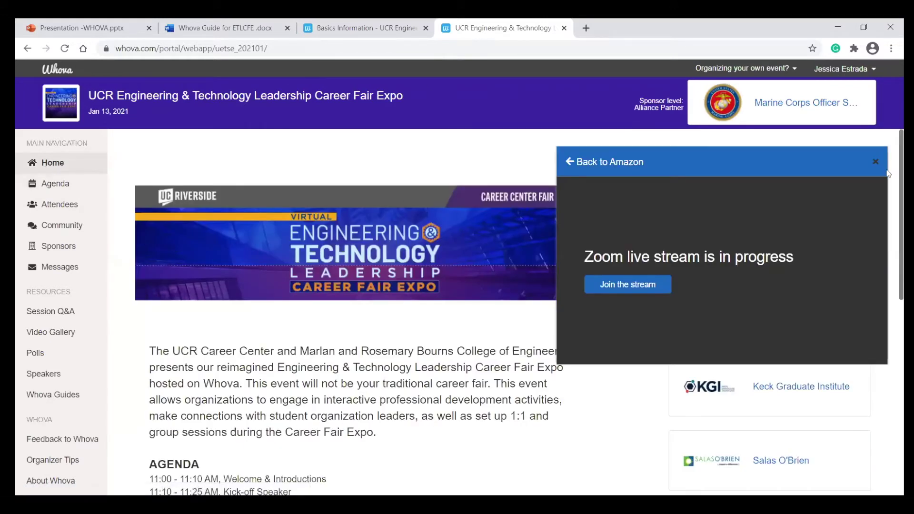
pyautogui.click(875, 162)
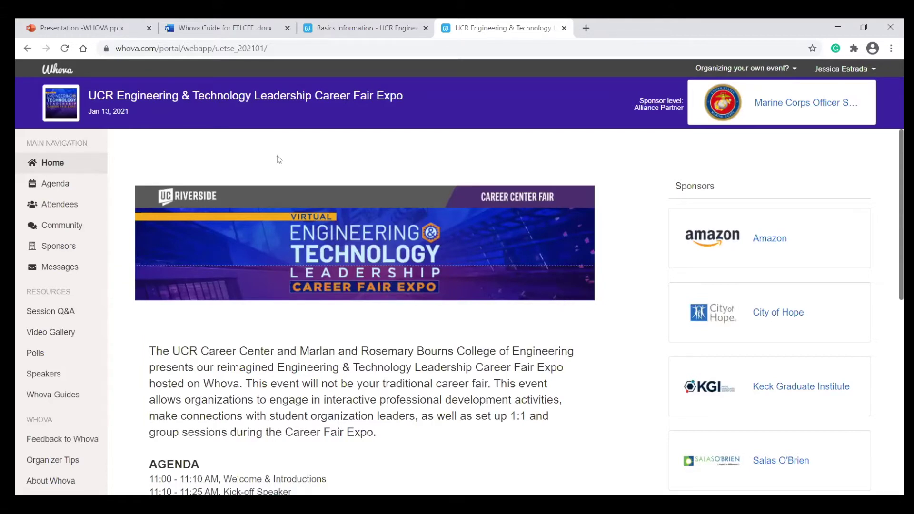
# Step: Browse the agenda's 2:00 PM career fair sessions and open the Amazon session from there
pyautogui.click(37, 184)
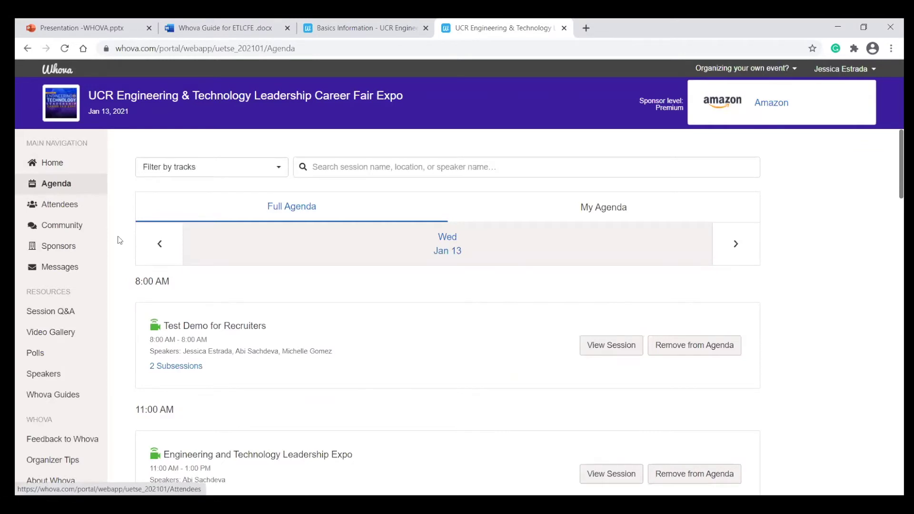
pyautogui.scroll(-5, 120, 240)
pyautogui.scroll(-2, 119, 241)
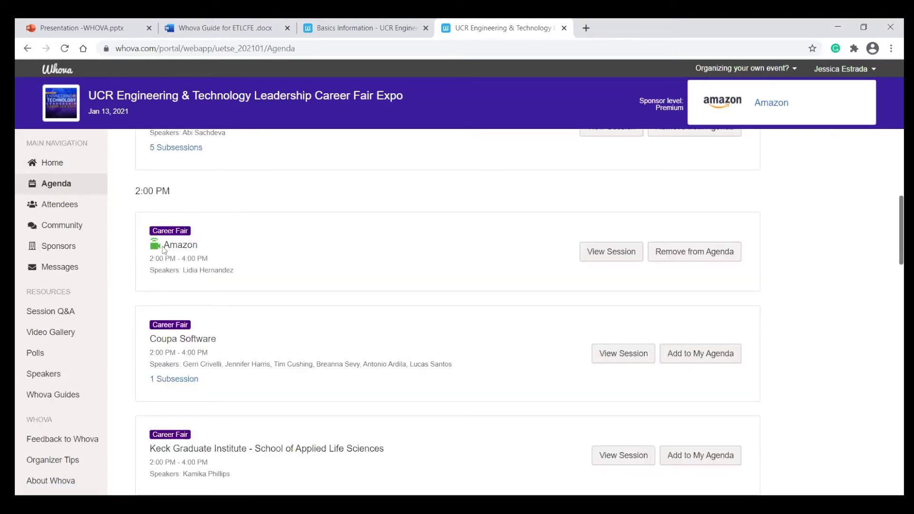
pyautogui.scroll(-1, 135, 289)
pyautogui.scroll(-1, 137, 292)
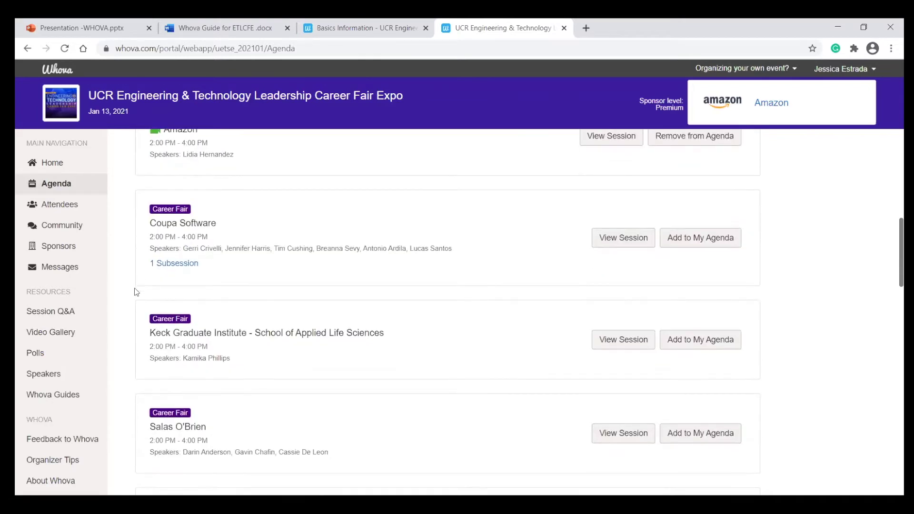
pyautogui.scroll(2, 171, 196)
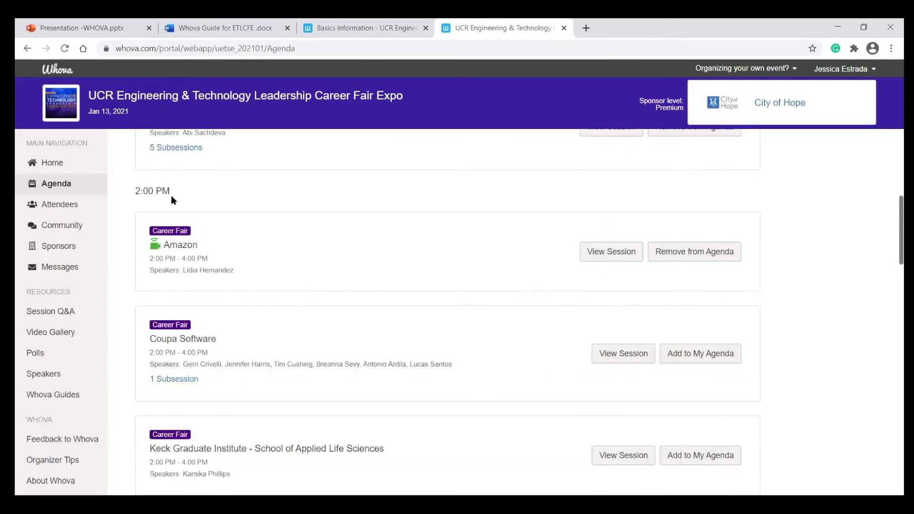
pyautogui.click(173, 247)
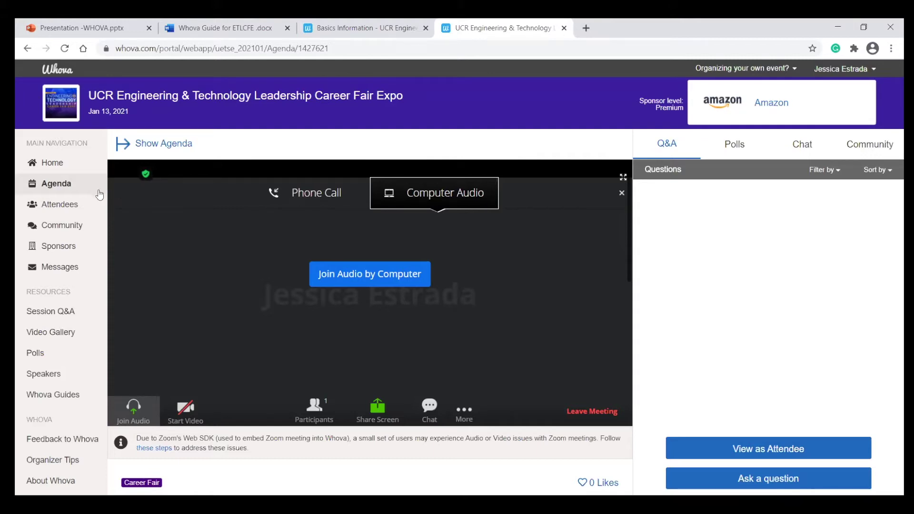
# Step: Leave the Amazon session for the agenda, close its floating stream window, and open the Coupa Software session
pyautogui.click(66, 189)
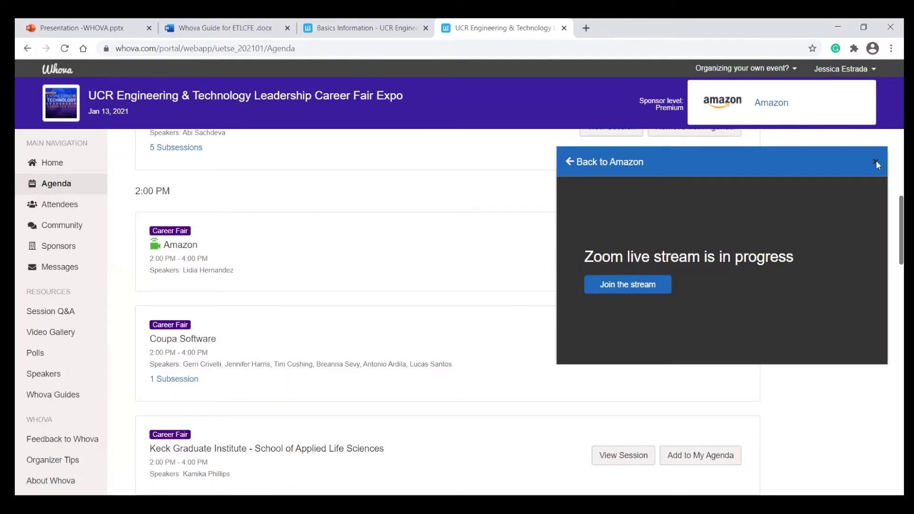
pyautogui.click(876, 163)
pyautogui.scroll(-1, 227, 281)
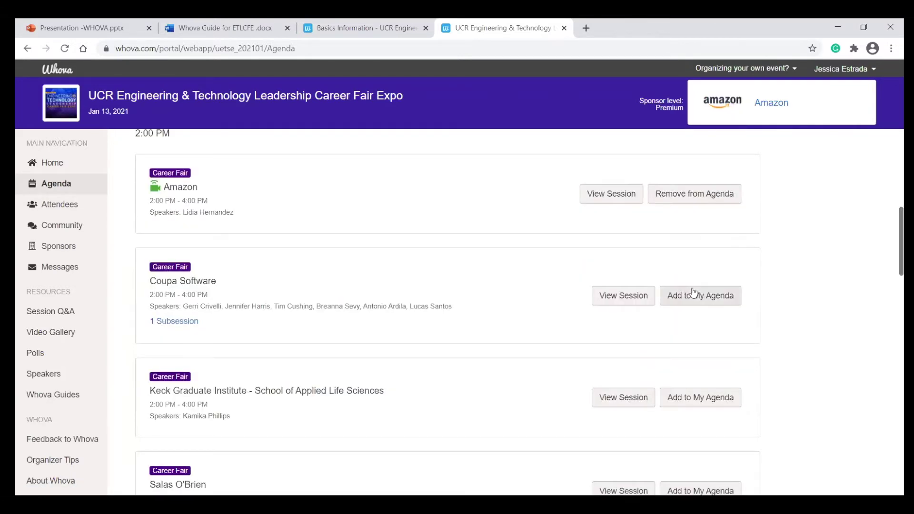
pyautogui.click(617, 300)
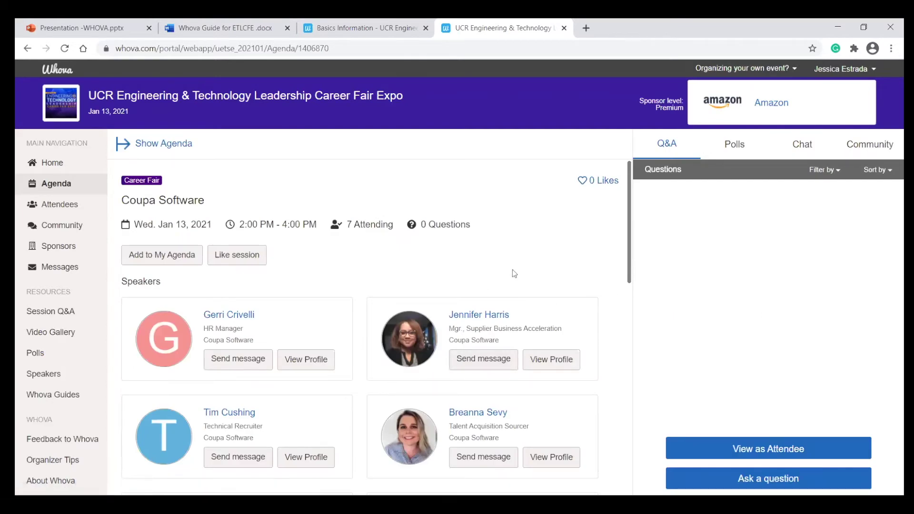
# Step: Examine the Coupa Software session page, including its speakers, industry, job titles, targeted majors, class years and company description
pyautogui.scroll(-9, 525, 263)
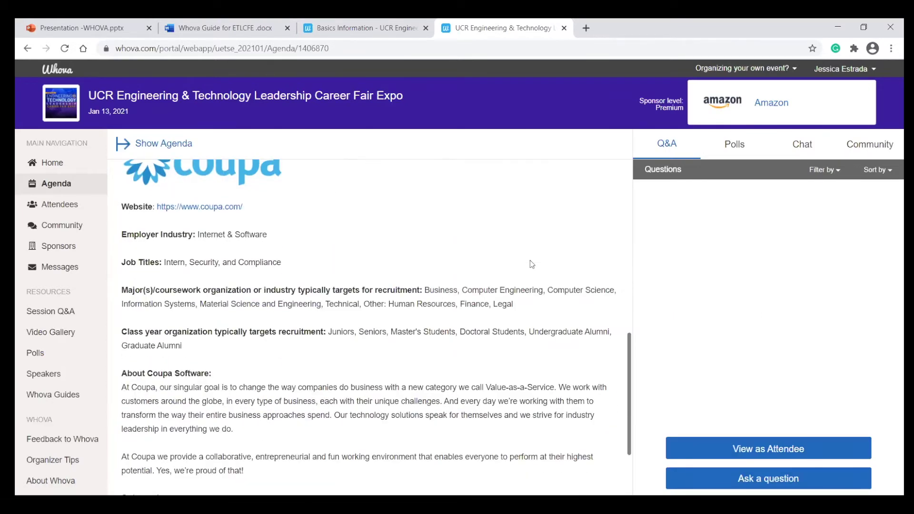
pyautogui.scroll(1, 218, 260)
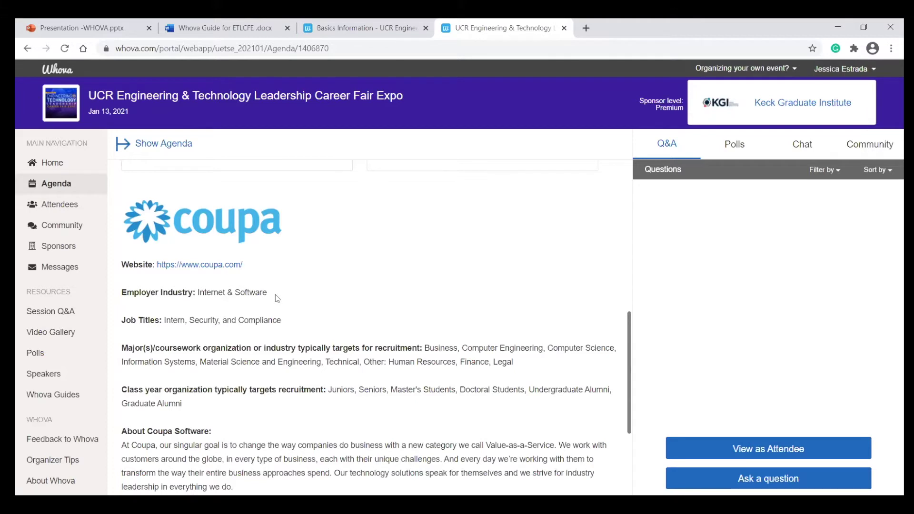
pyautogui.scroll(-1, 277, 298)
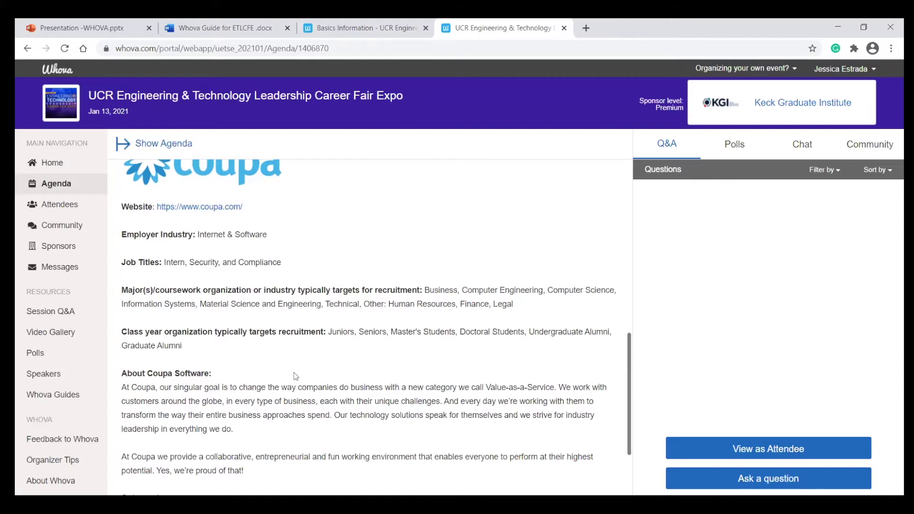
pyautogui.scroll(1, 318, 373)
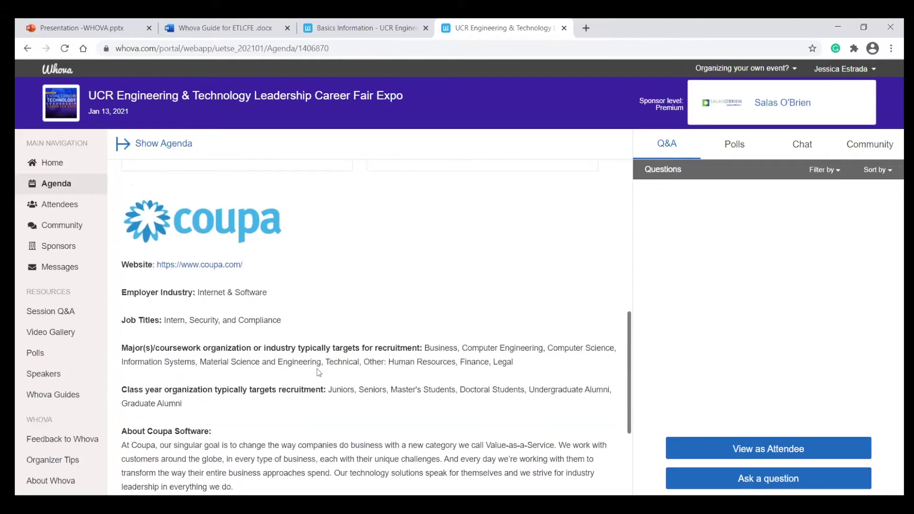
pyautogui.scroll(1, 318, 373)
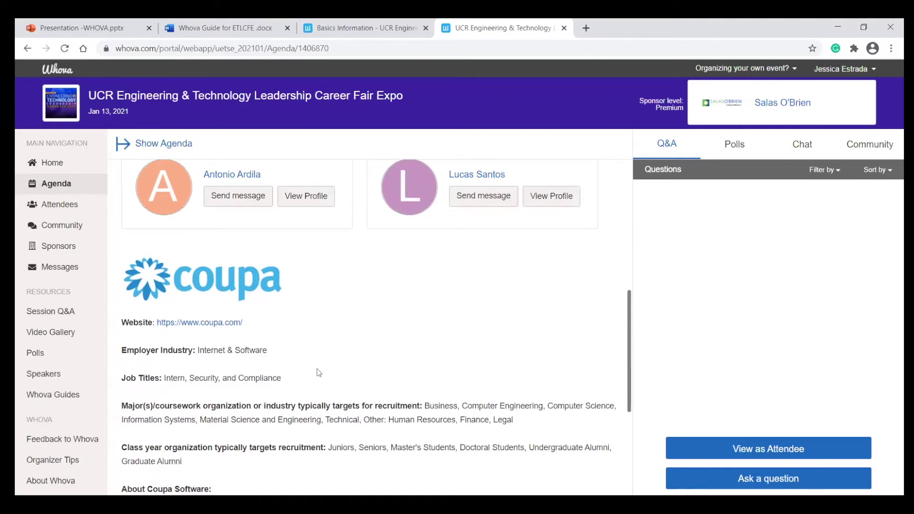
pyautogui.scroll(-1, 308, 366)
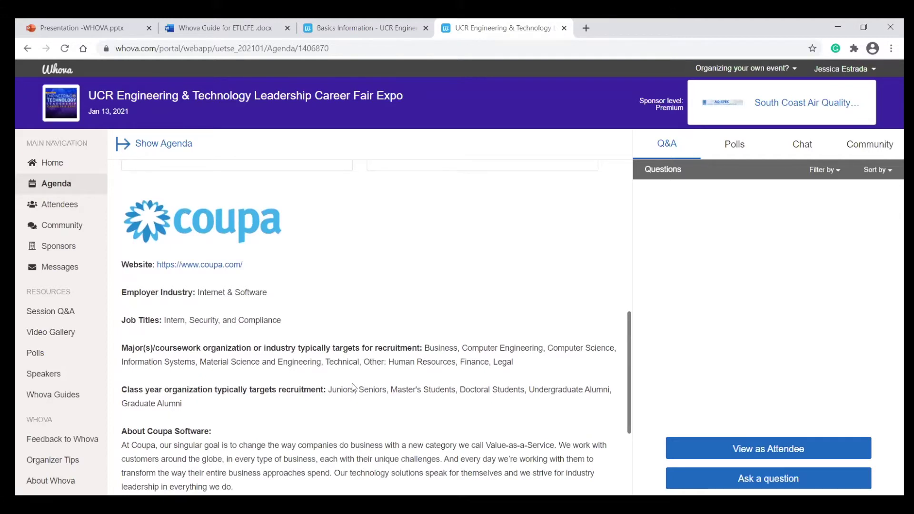
pyautogui.scroll(-1, 355, 388)
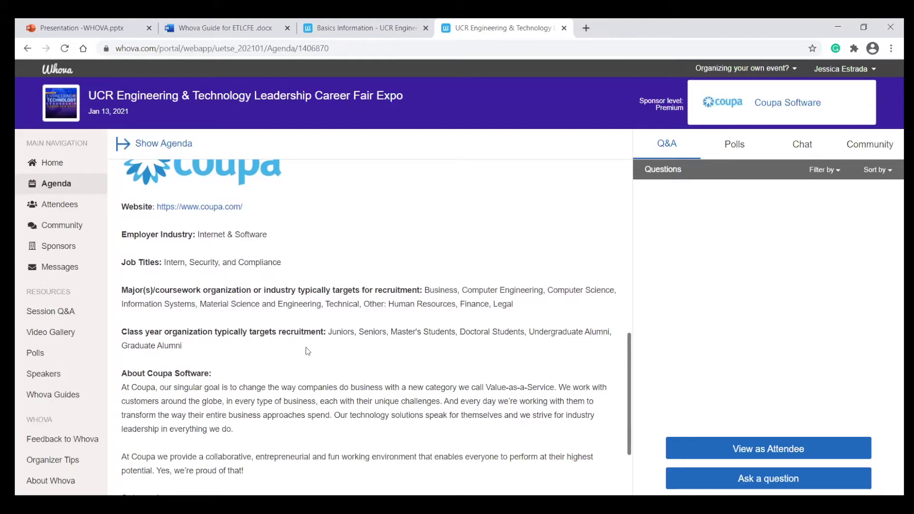
pyautogui.scroll(6, 306, 350)
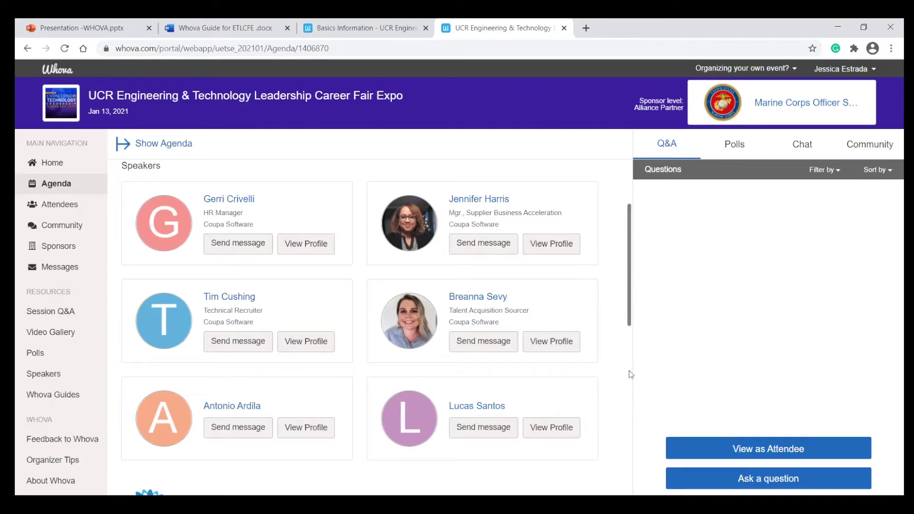
pyautogui.scroll(3, 629, 370)
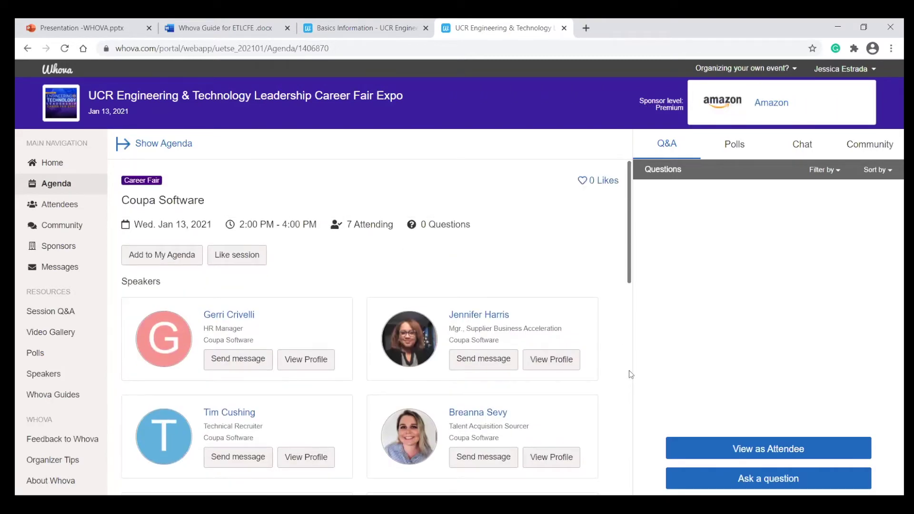
pyautogui.scroll(-10, 582, 391)
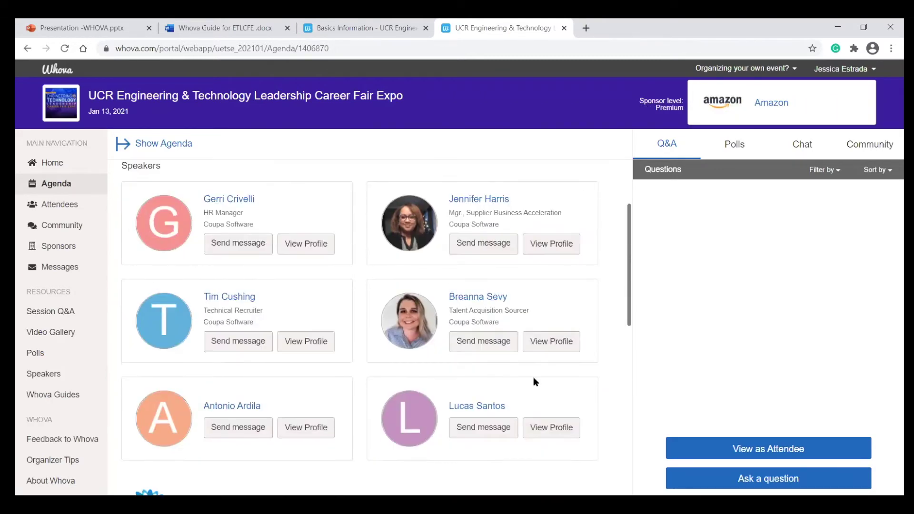
pyautogui.scroll(1, 536, 373)
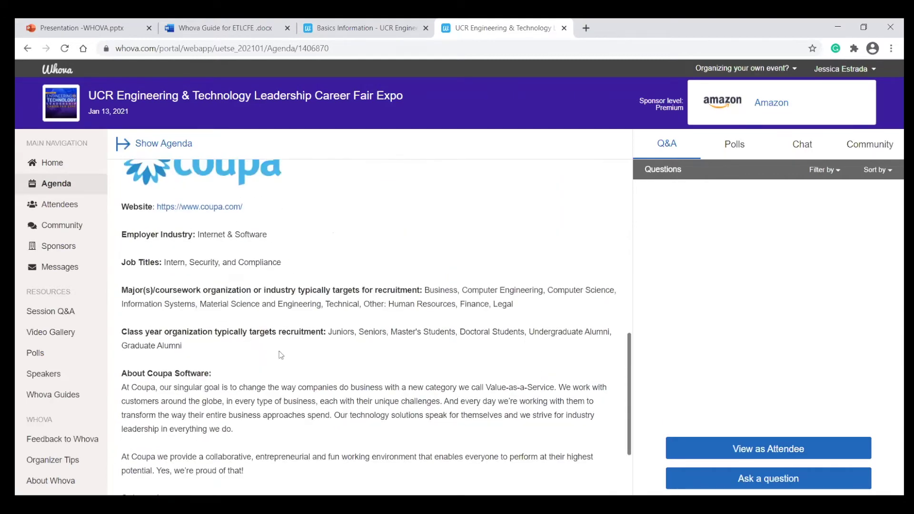
pyautogui.scroll(1, 283, 386)
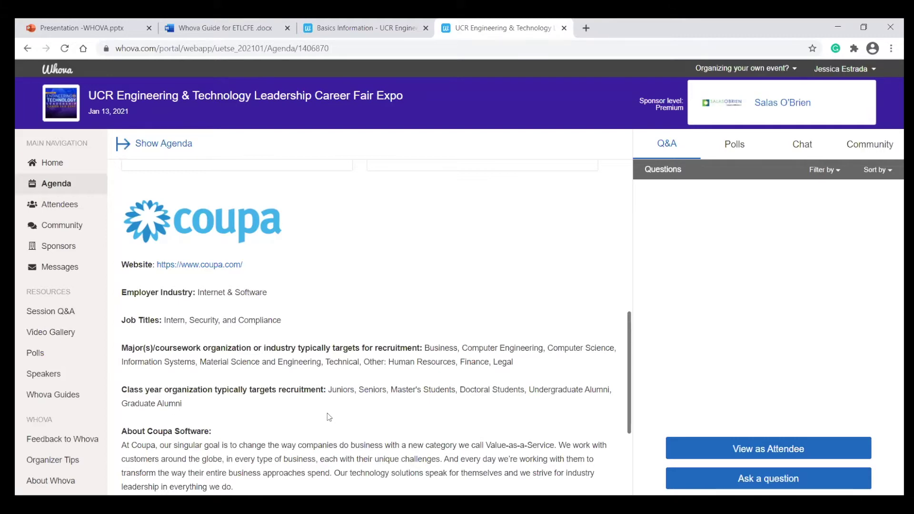
pyautogui.scroll(10, 327, 413)
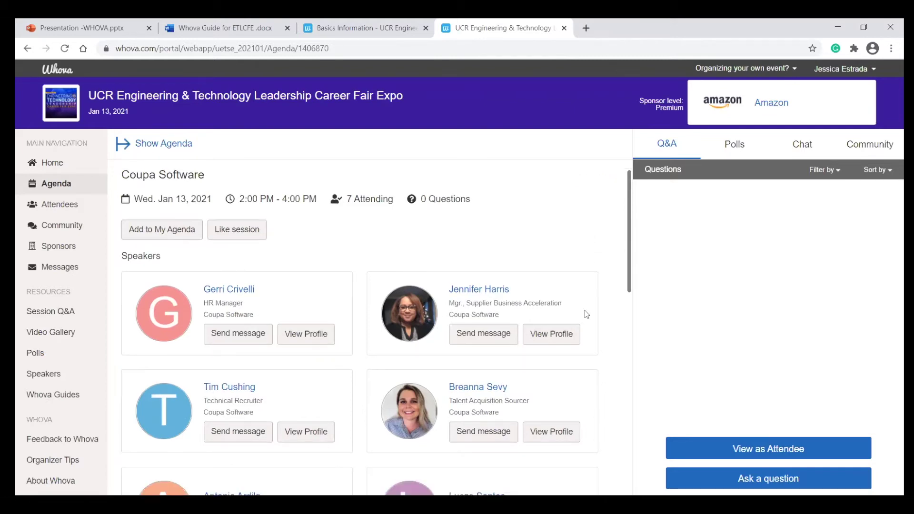
# Step: Look over the Coupa Software session's speakers, return to the full agenda and open the 2:00 PM Amazon session
pyautogui.scroll(-1, 586, 315)
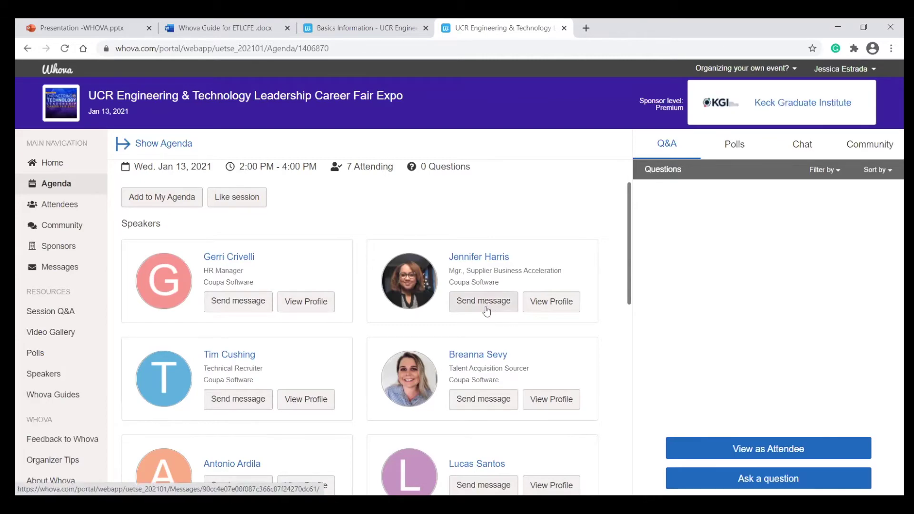
pyautogui.scroll(1, 486, 310)
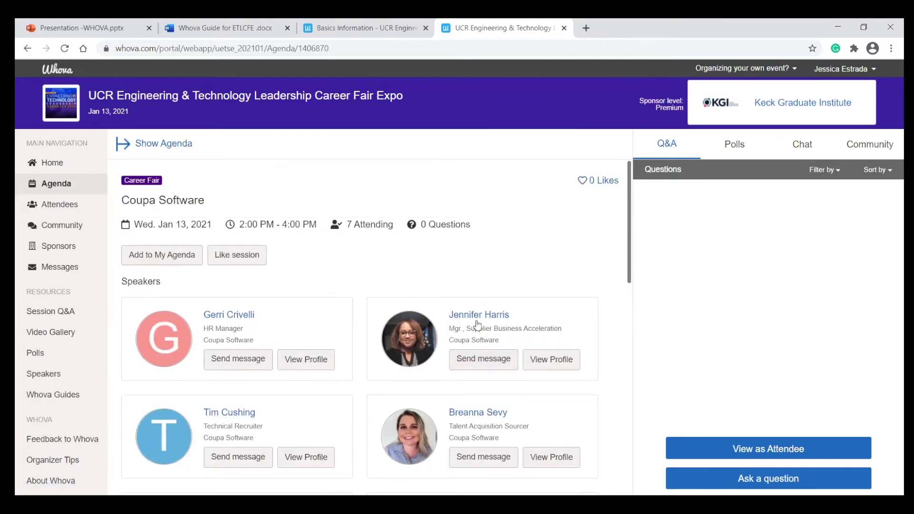
pyautogui.scroll(-1, 468, 323)
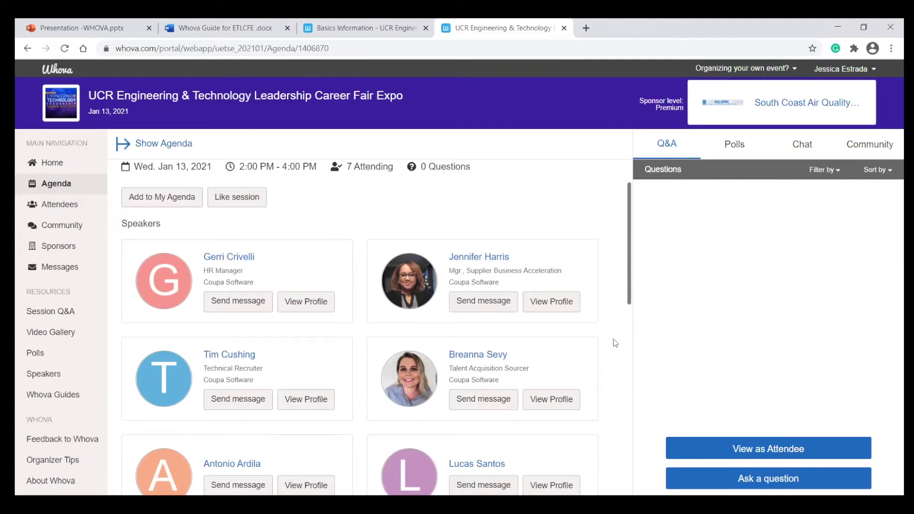
pyautogui.scroll(2, 613, 339)
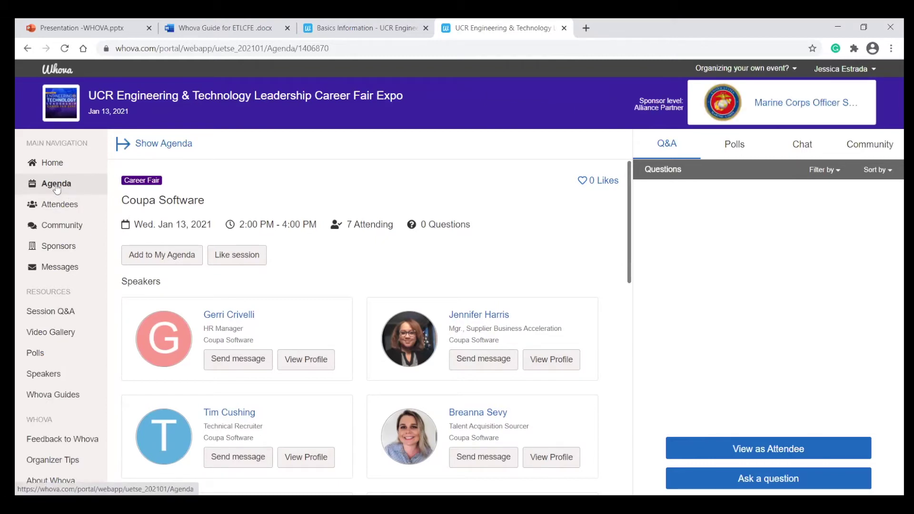
pyautogui.click(160, 144)
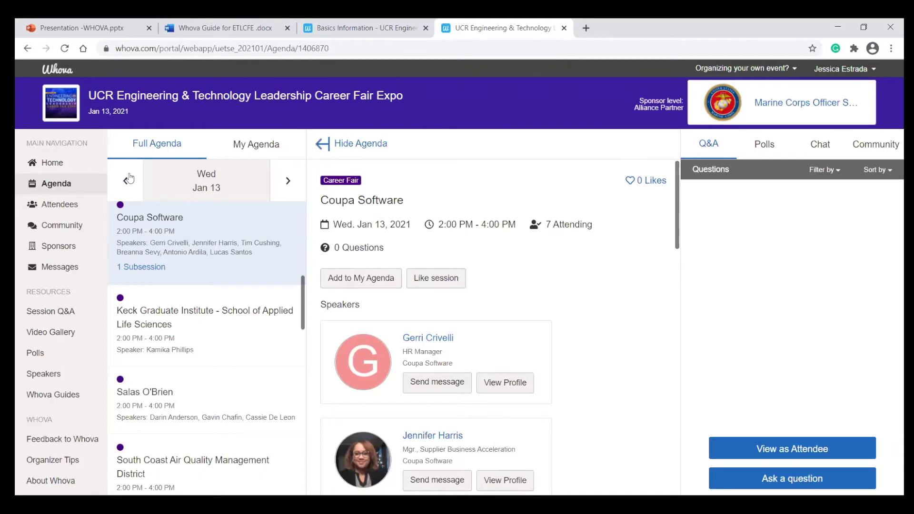
pyautogui.click(62, 190)
pyautogui.scroll(-7, 204, 326)
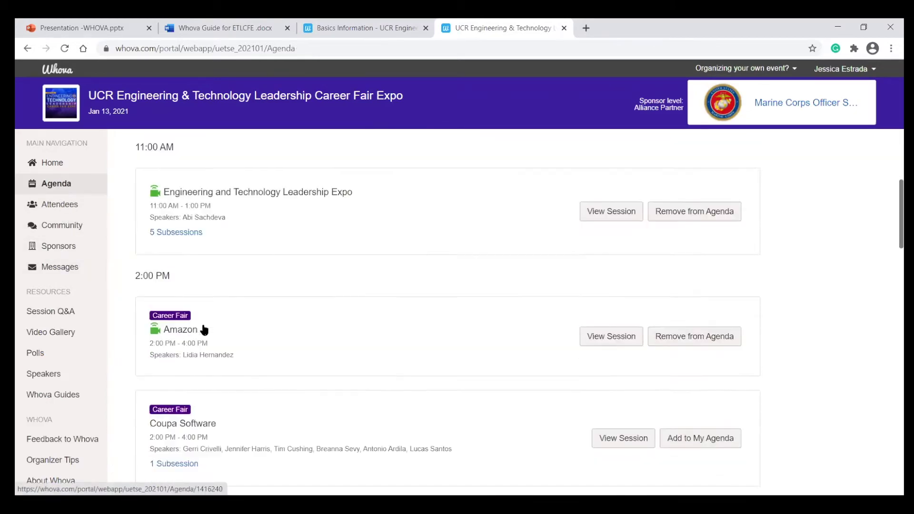
pyautogui.click(179, 251)
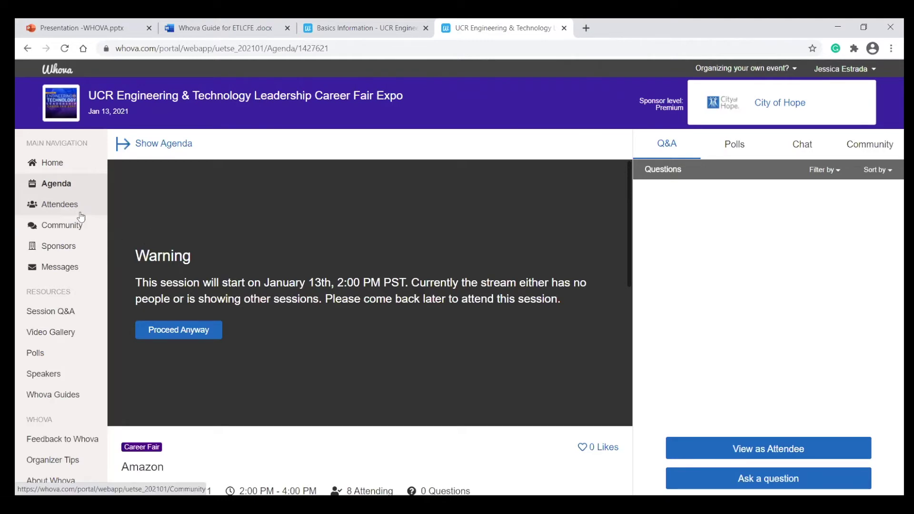
# Step: Open the event's attendee list, close the floating Amazon stream window and browse the attendee cards
pyautogui.click(52, 209)
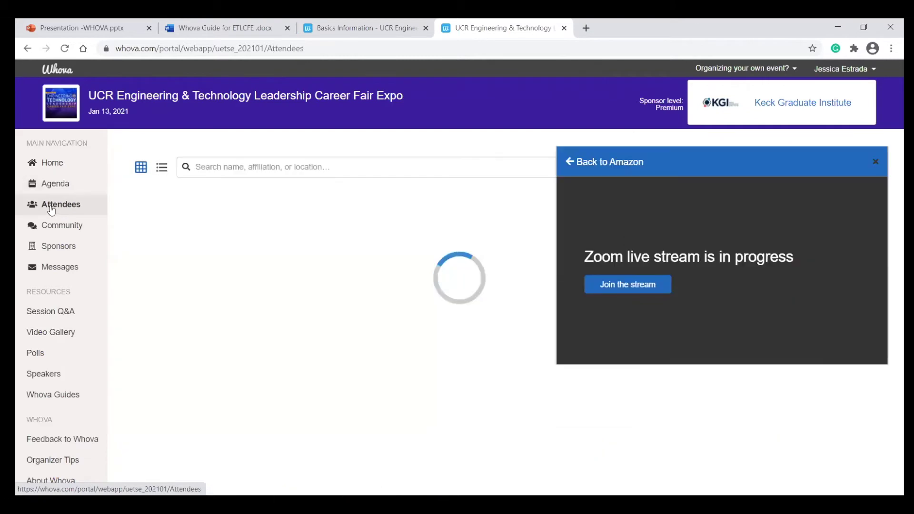
pyautogui.click(875, 162)
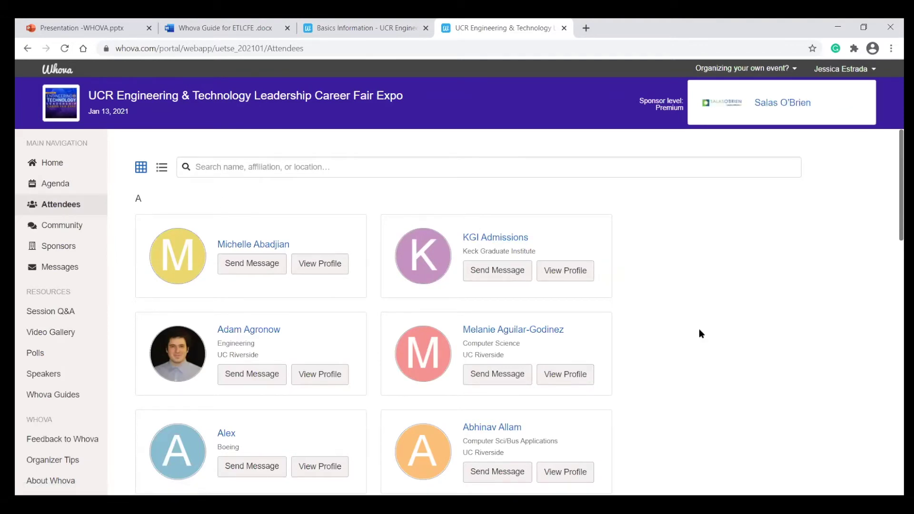
pyautogui.scroll(-1, 700, 333)
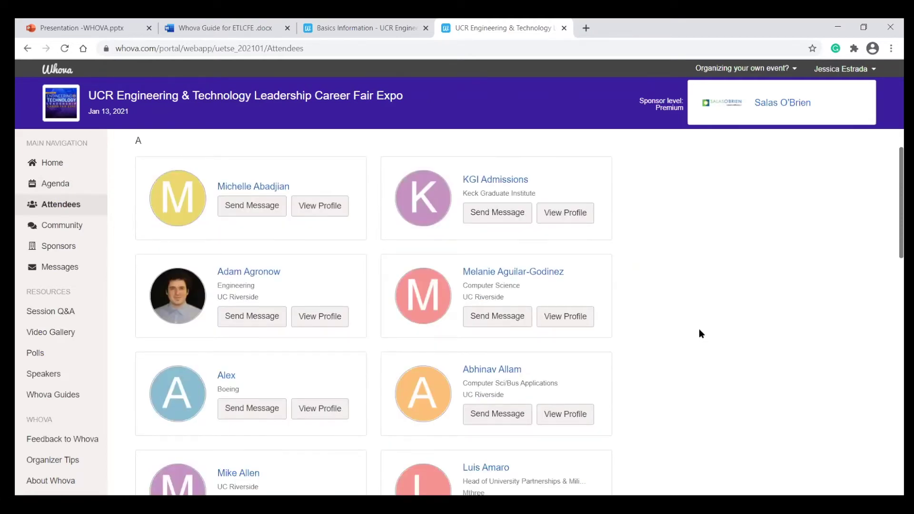
pyautogui.scroll(1, 694, 349)
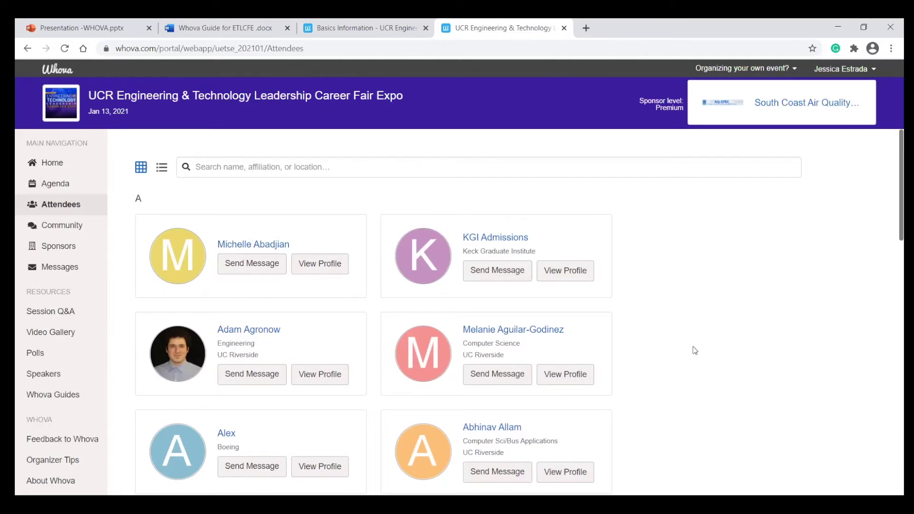
pyautogui.scroll(-2, 672, 372)
pyautogui.scroll(2, 673, 373)
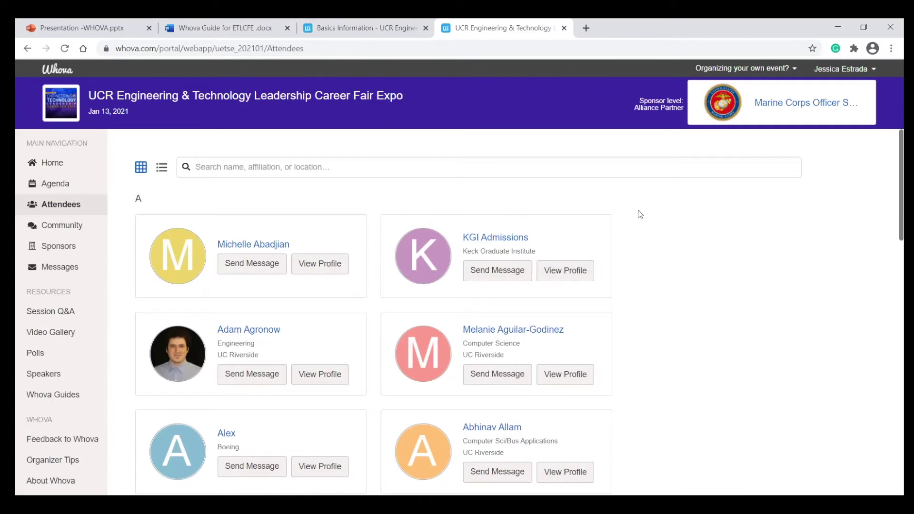
# Step: Search the attendees for "bioe" and go through the matching people to the end of the list
pyautogui.click(389, 170)
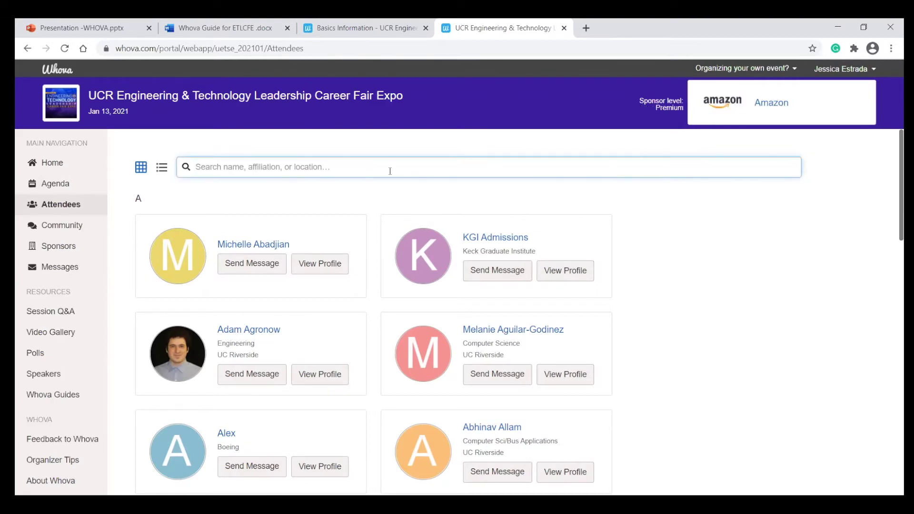
pyautogui.write('bioe')
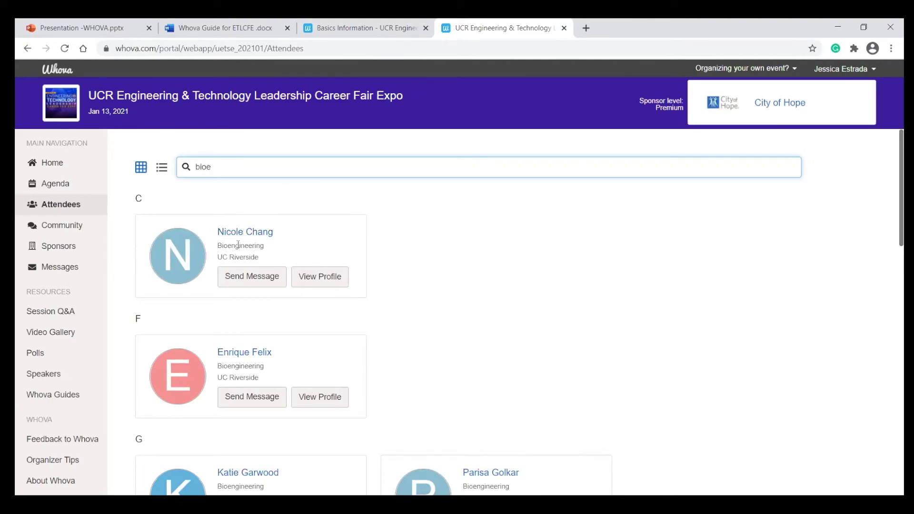
pyautogui.scroll(-4, 239, 252)
pyautogui.scroll(-2, 237, 246)
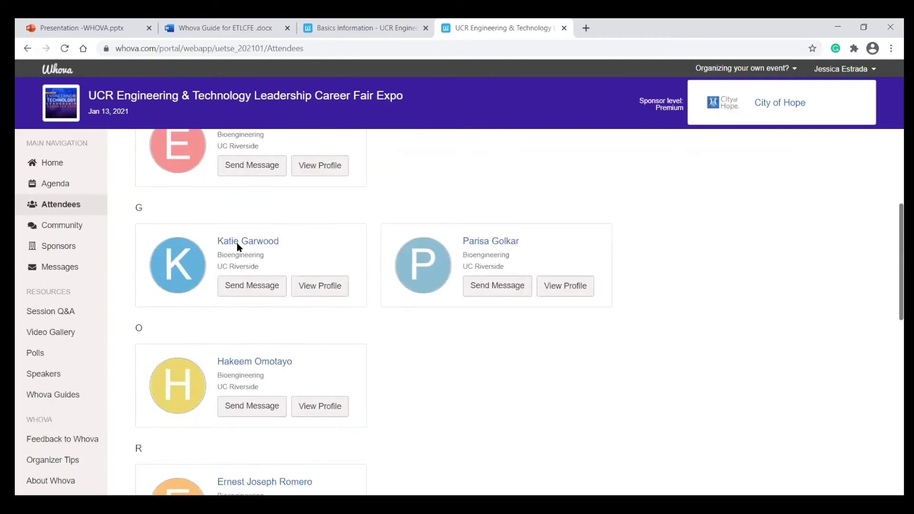
pyautogui.scroll(-1, 384, 283)
pyautogui.scroll(-1, 384, 283)
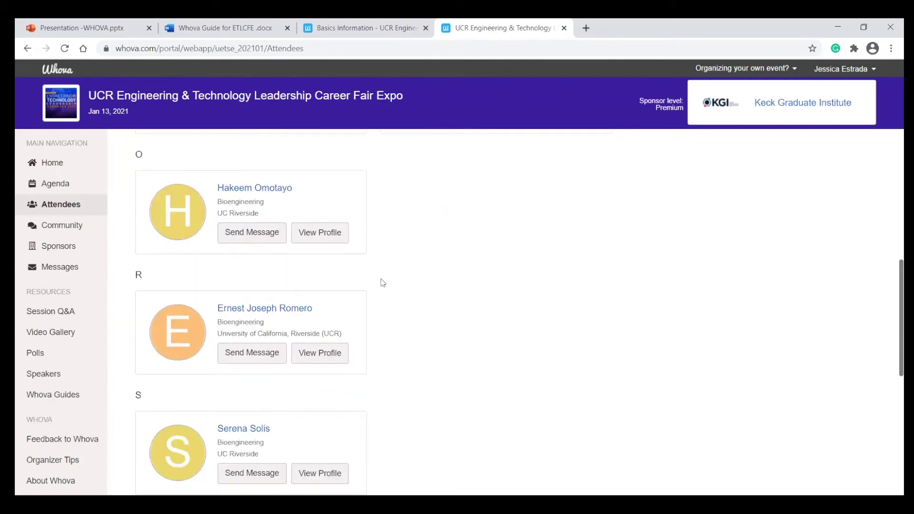
pyautogui.scroll(-7, 383, 283)
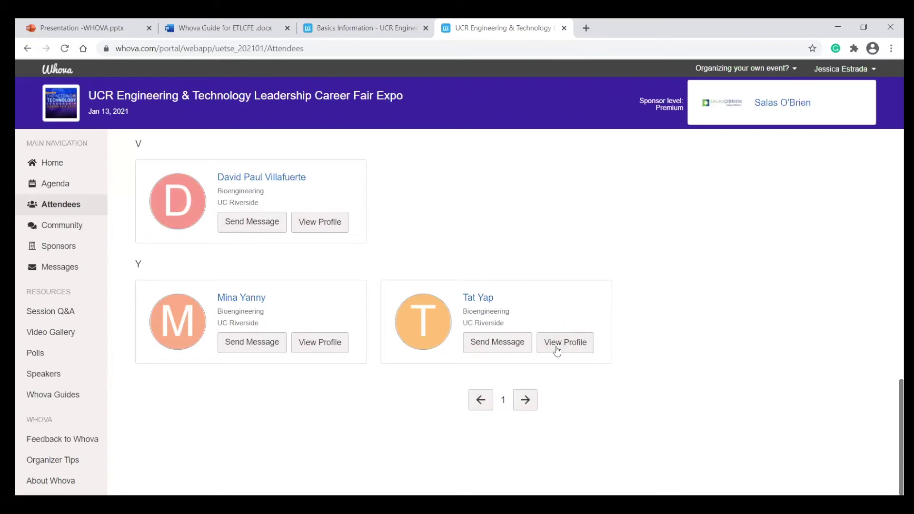
# Step: View the profile of the last Bioengineering attendee, including affiliation, education, location and resume, and close it
pyautogui.click(571, 342)
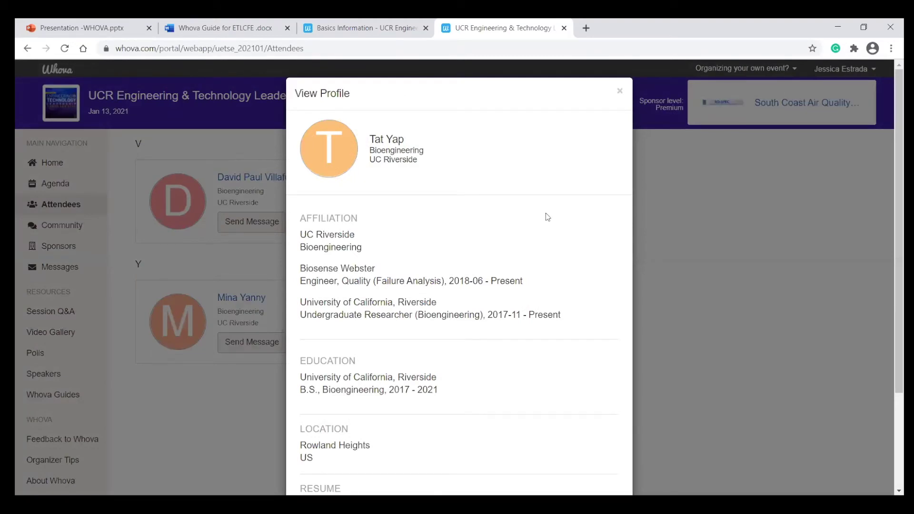
pyautogui.scroll(-1, 546, 211)
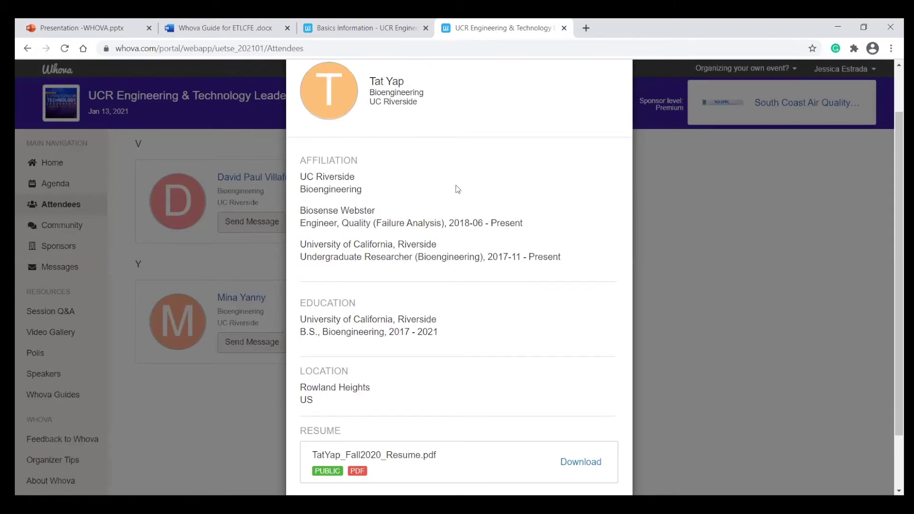
pyautogui.scroll(-2, 458, 189)
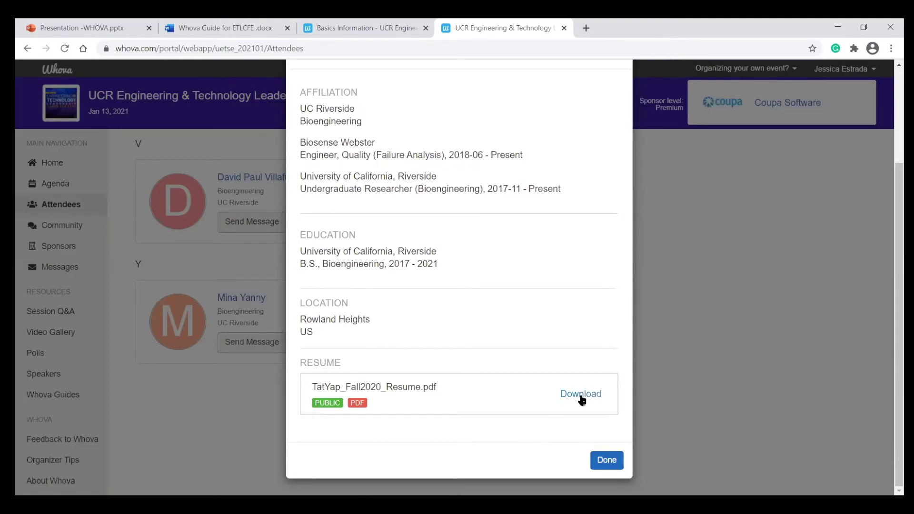
pyautogui.scroll(3, 569, 399)
pyautogui.scroll(-3, 598, 452)
pyautogui.click(607, 460)
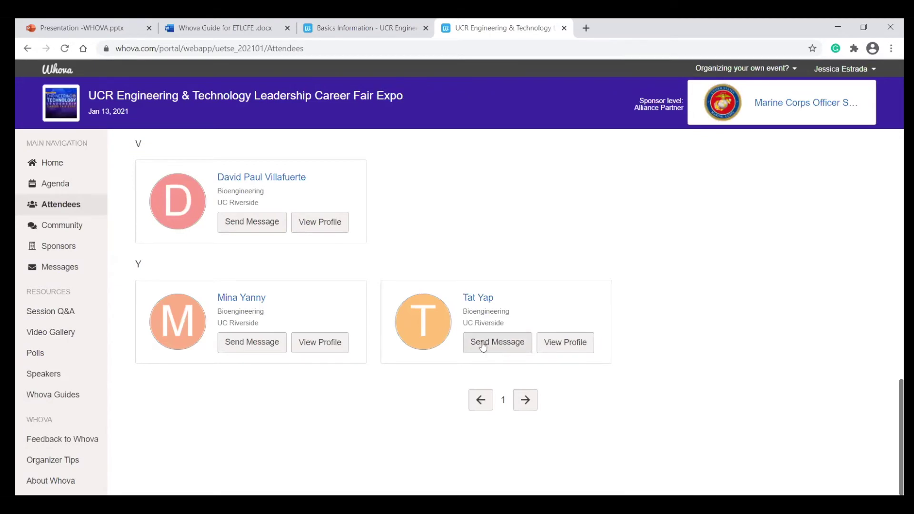
# Step: Open a message thread with that last Bioengineering attendee, and view the existing conversation that contains missed video calls
pyautogui.click(495, 351)
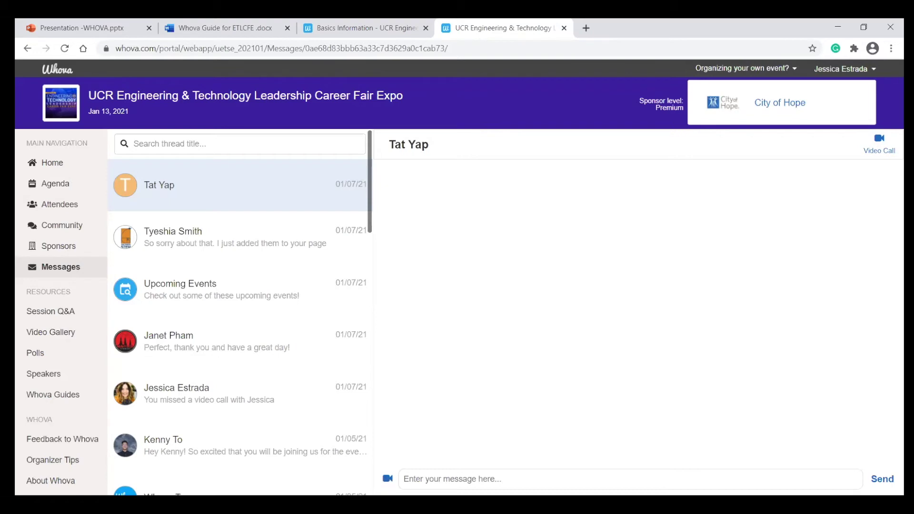
pyautogui.click(436, 480)
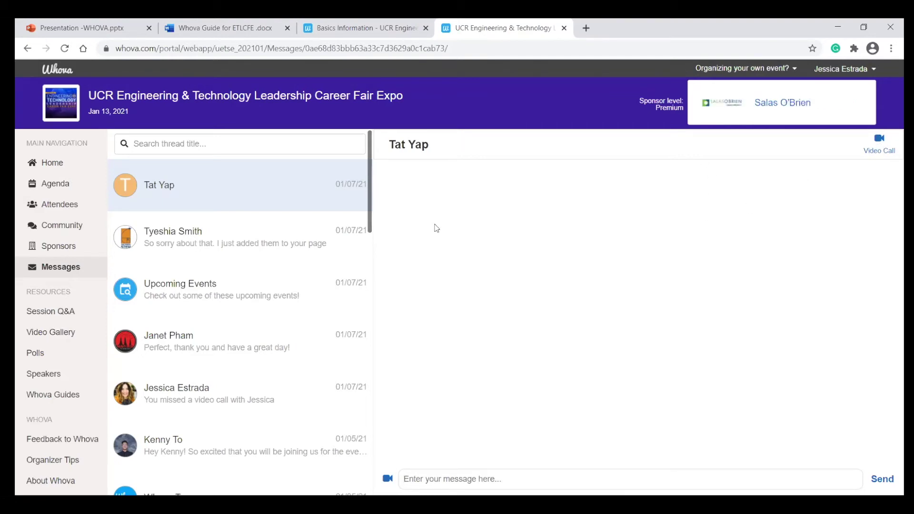
pyautogui.scroll(-1, 214, 240)
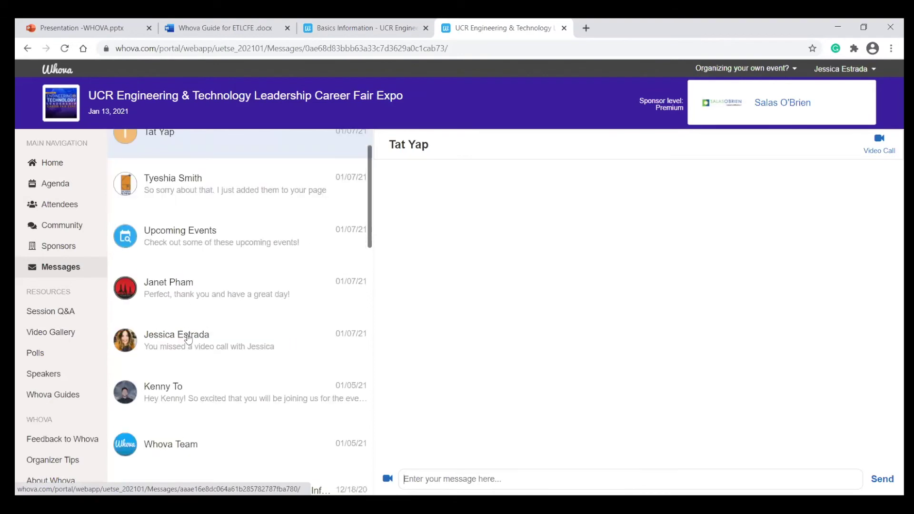
pyautogui.click(187, 339)
pyautogui.scroll(5, 644, 304)
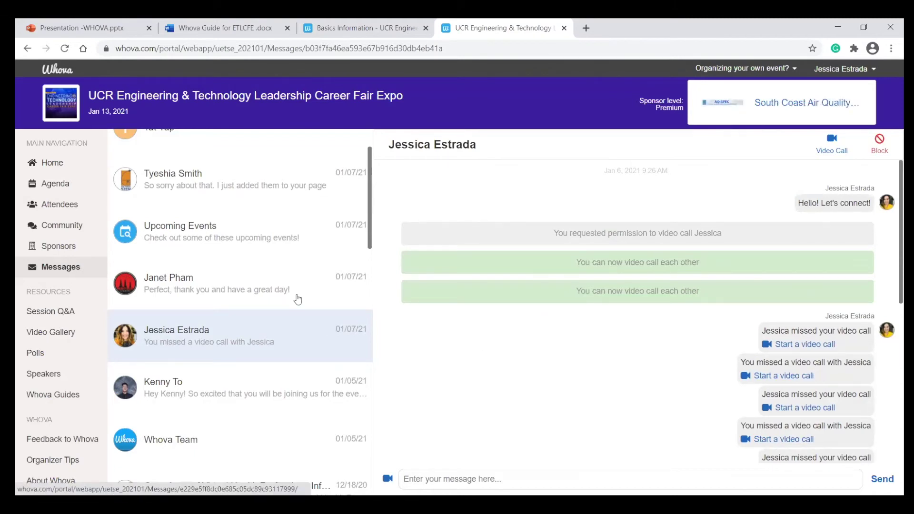
pyautogui.scroll(2, 298, 299)
pyautogui.click(237, 143)
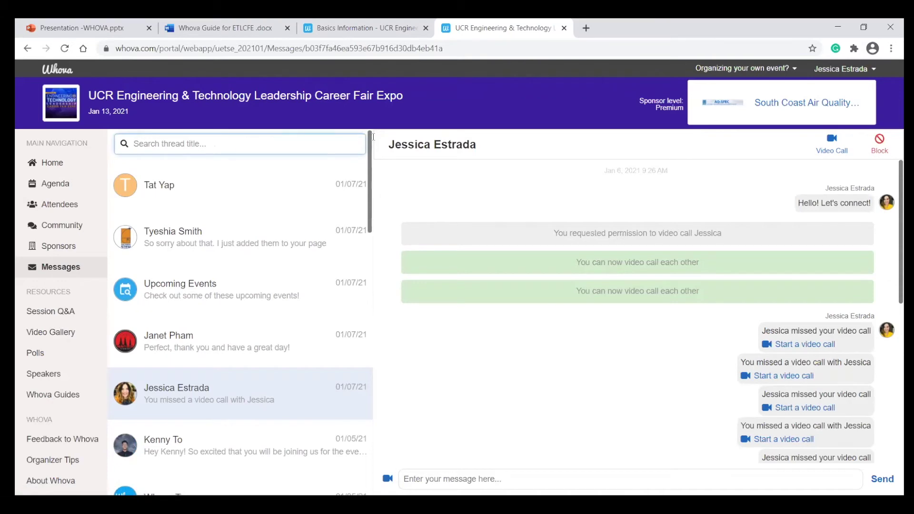
# Step: Find the Amazon representative among the attendees by first name and send them the message "Hello!"
pyautogui.click(69, 204)
pyautogui.click(306, 165)
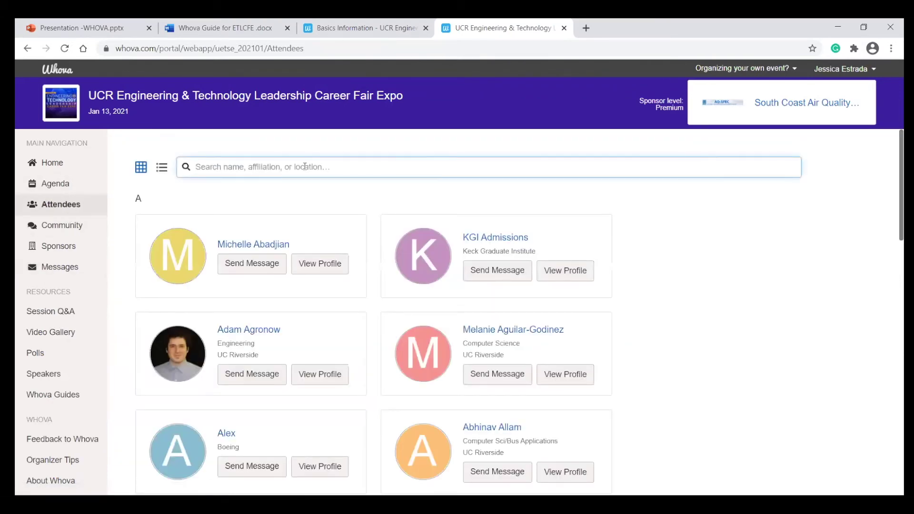
pyautogui.write('lid')
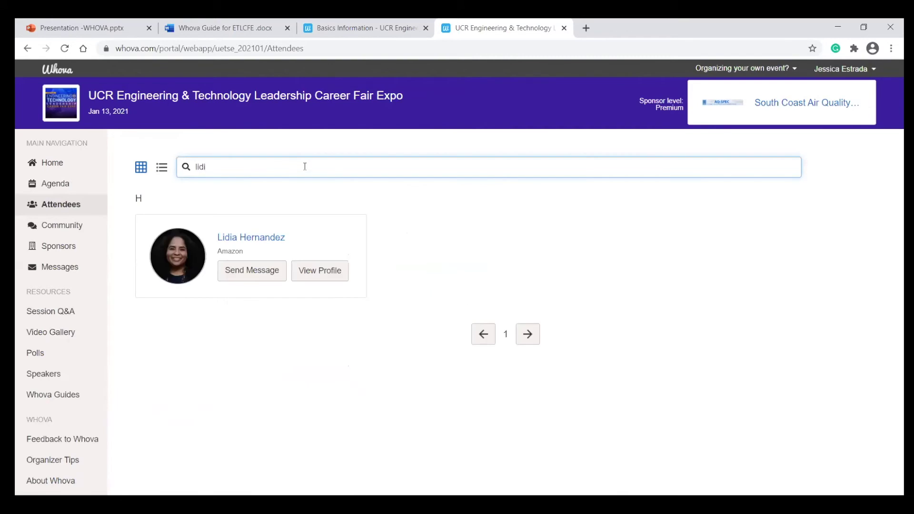
pyautogui.click(255, 270)
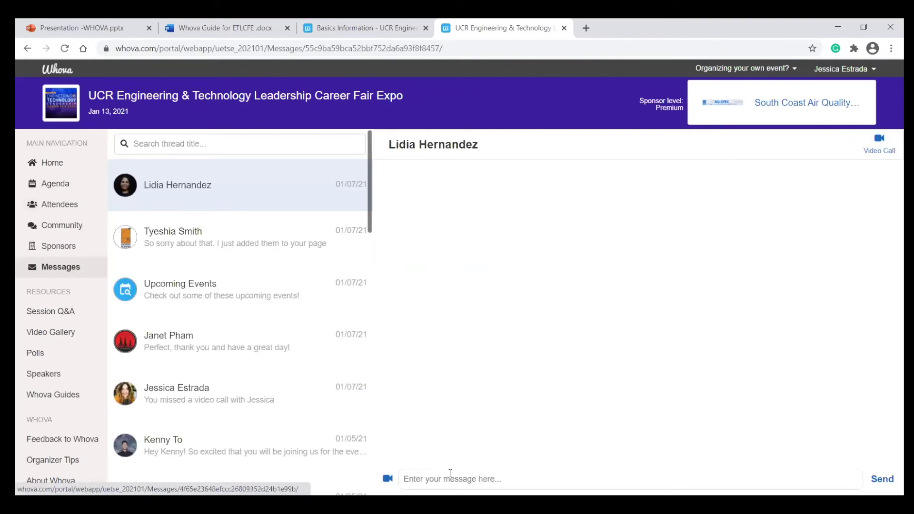
pyautogui.click(447, 478)
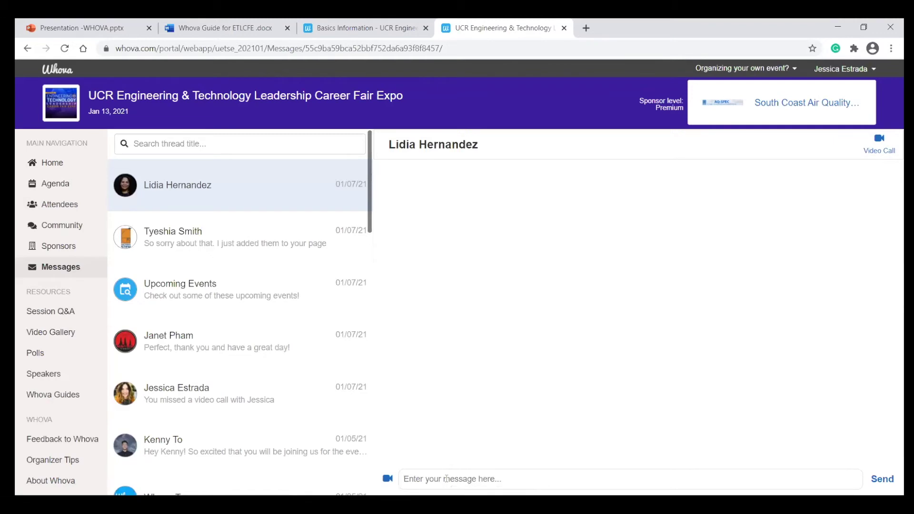
pyautogui.write('Hello!')
pyautogui.press('Return')
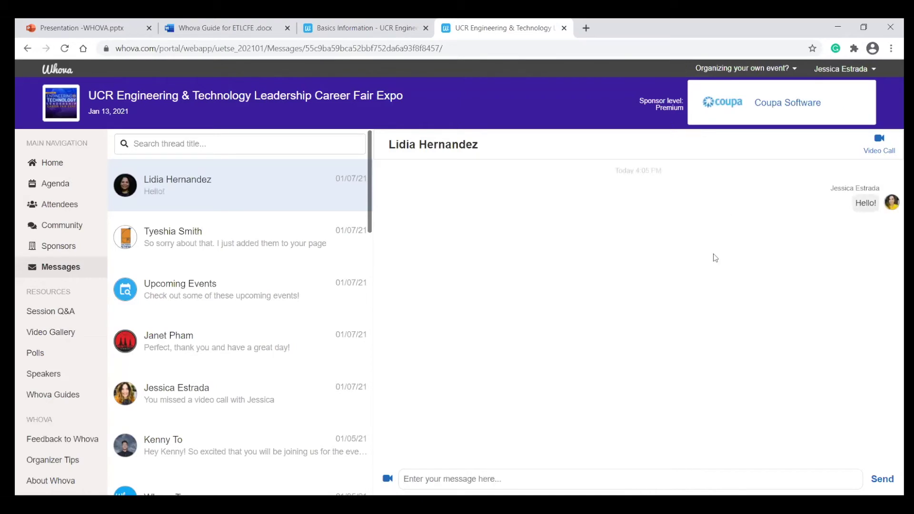
# Step: Request video call permission from the Amazon representative, and reopen the conversation that contains missed video calls
pyautogui.click(880, 140)
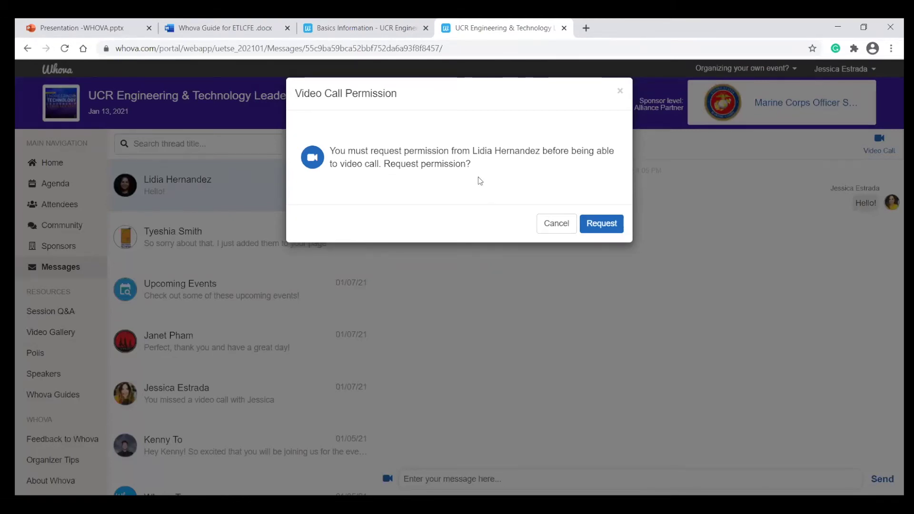
pyautogui.click(605, 229)
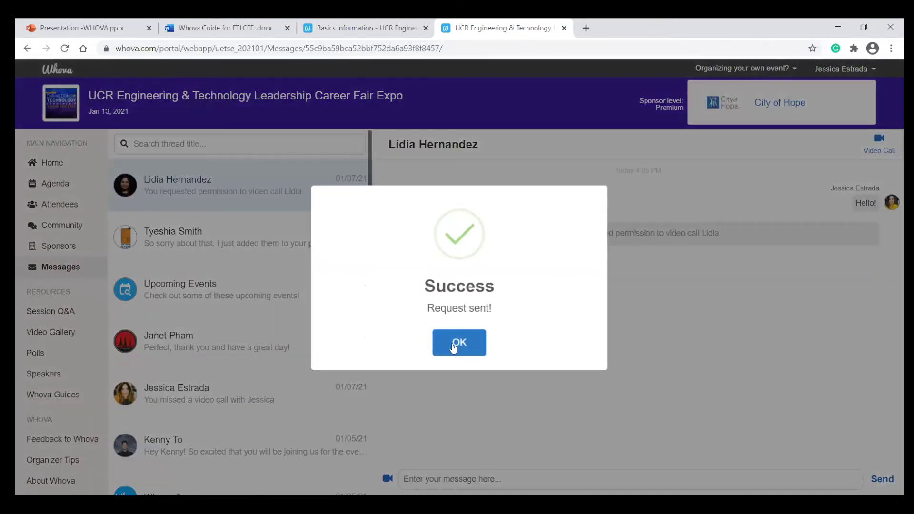
pyautogui.click(453, 346)
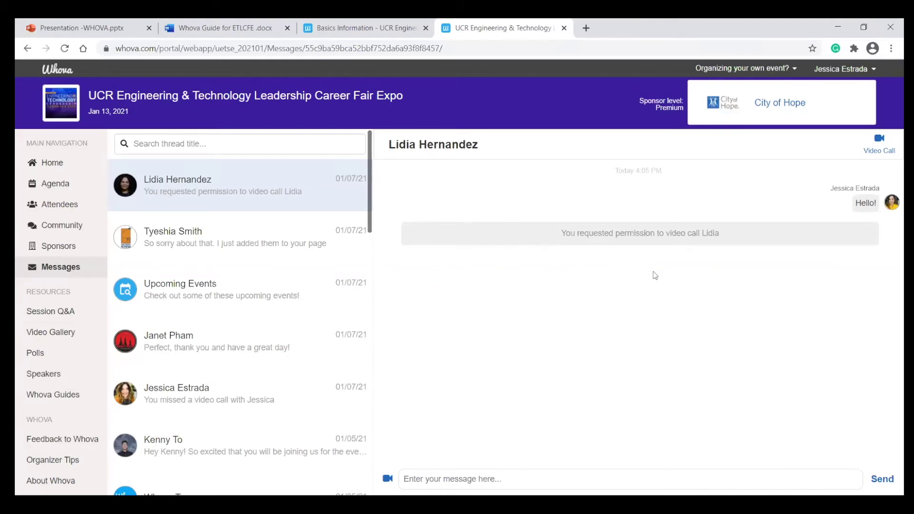
pyautogui.click(227, 388)
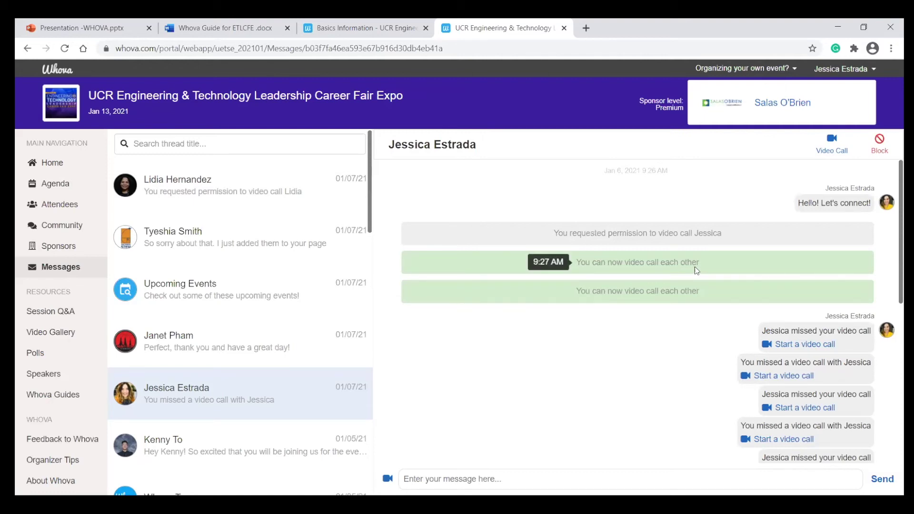
# Step: Start a video call from the open conversation, and close the call window
pyautogui.click(833, 141)
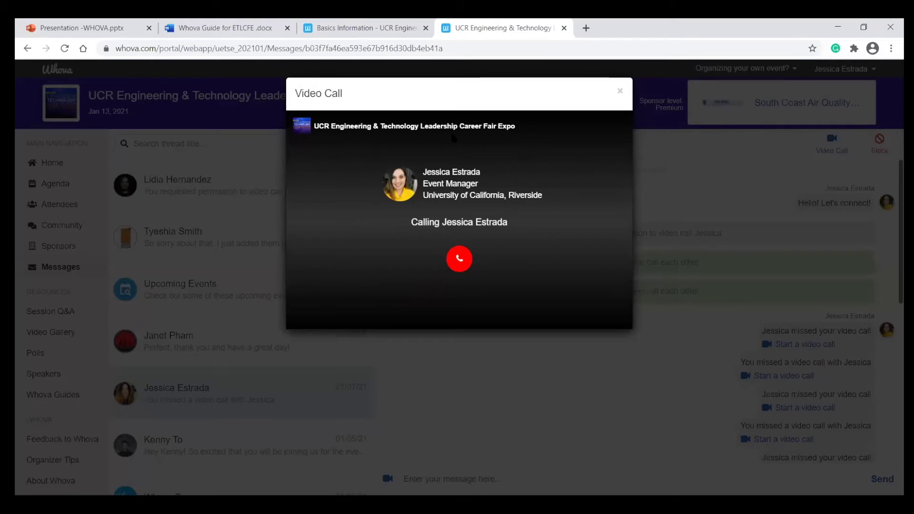
pyautogui.click(620, 93)
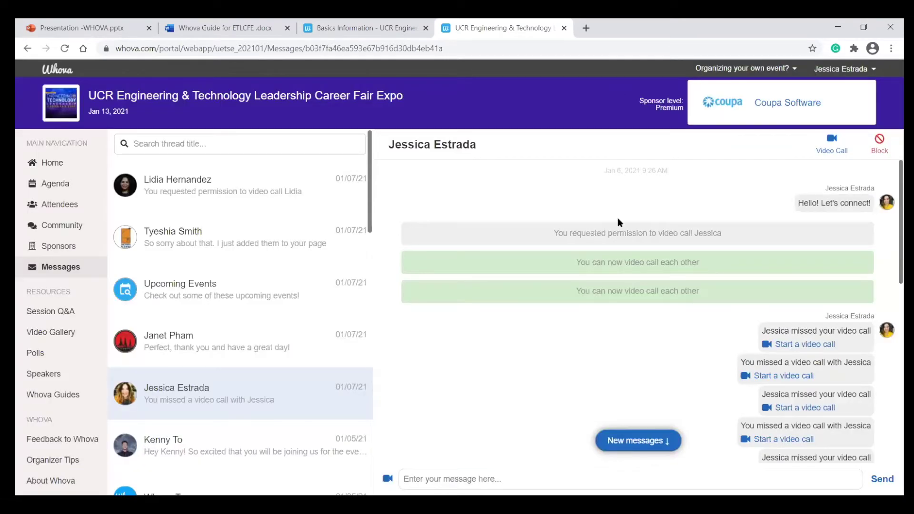
# Step: Switch to the Whova Guide for ETLCFE Word document and review the 1:1 video call section through the connected-call example
pyautogui.click(224, 28)
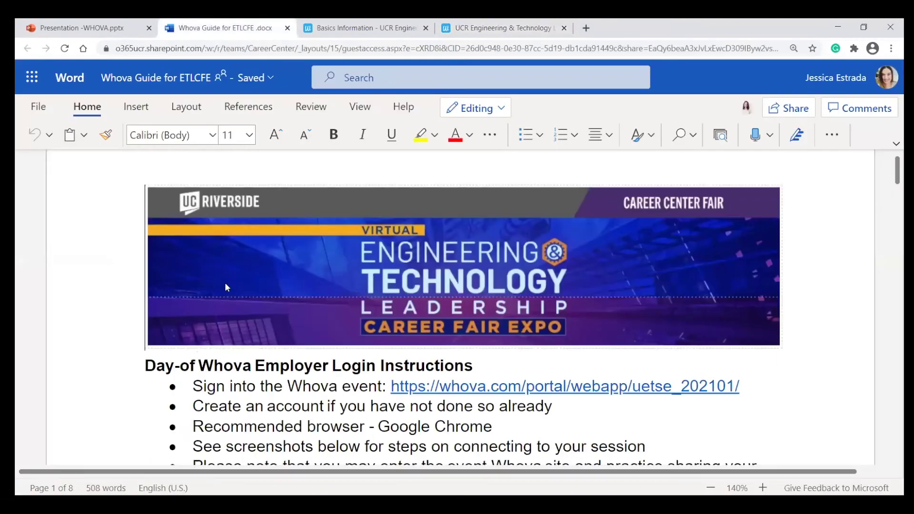
pyautogui.scroll(-5, 88, 303)
pyautogui.scroll(-15, 88, 301)
pyautogui.scroll(-20, 88, 304)
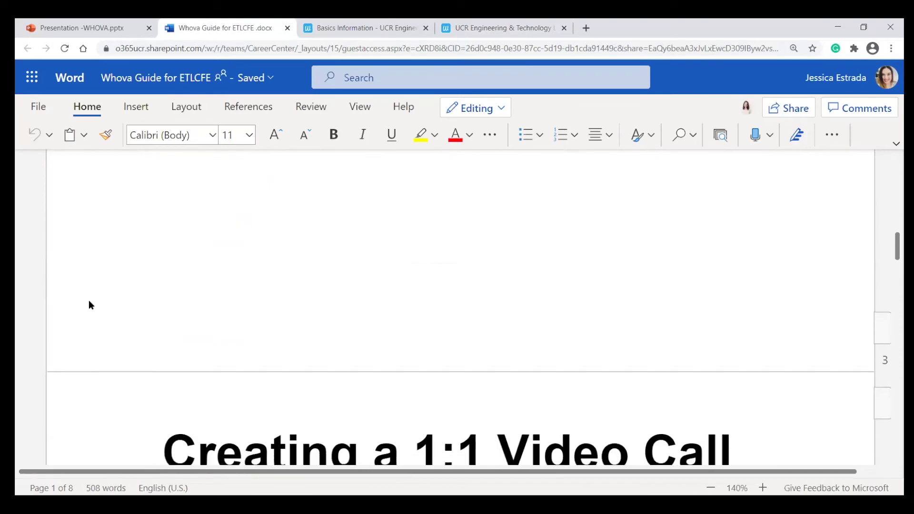
pyautogui.scroll(-20, 88, 301)
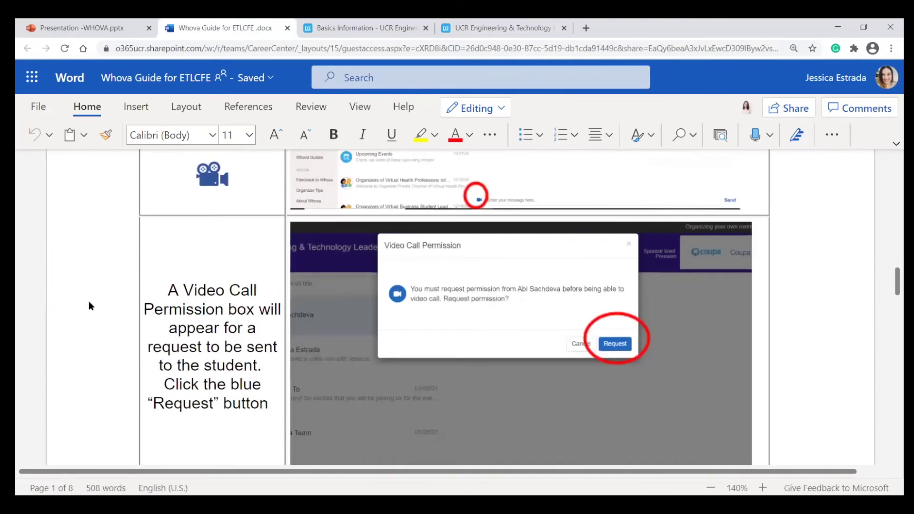
pyautogui.scroll(-20, 90, 304)
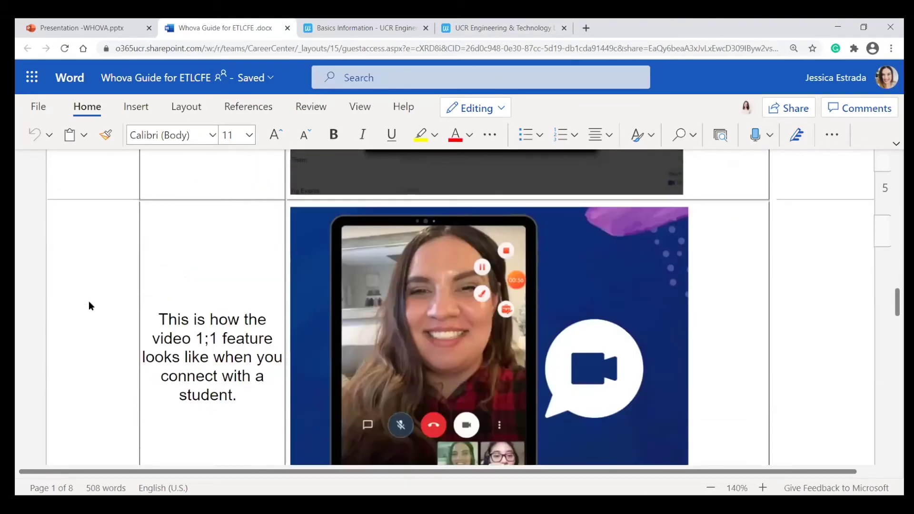
pyautogui.scroll(-3, 88, 305)
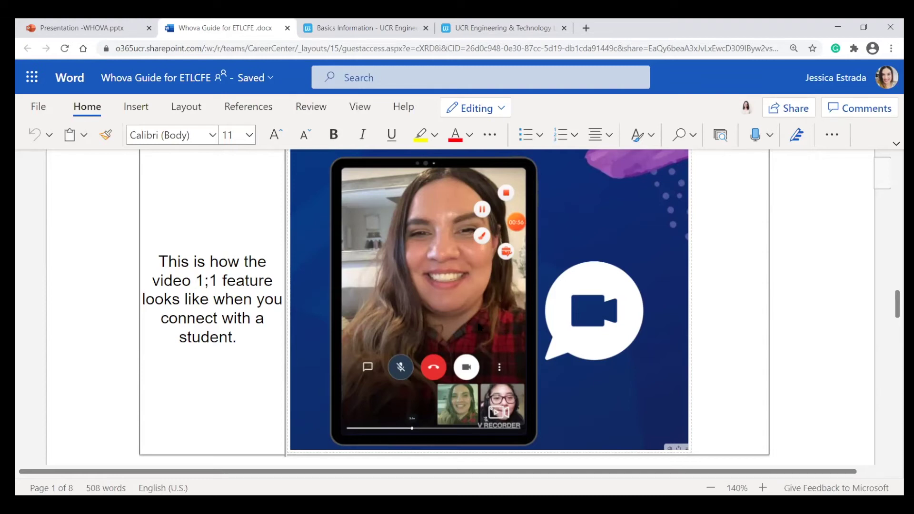
pyautogui.click(716, 337)
# Step: Return to the Whova portal and open the 2:00 PM Amazon career fair session from the full agenda
pyautogui.click(518, 28)
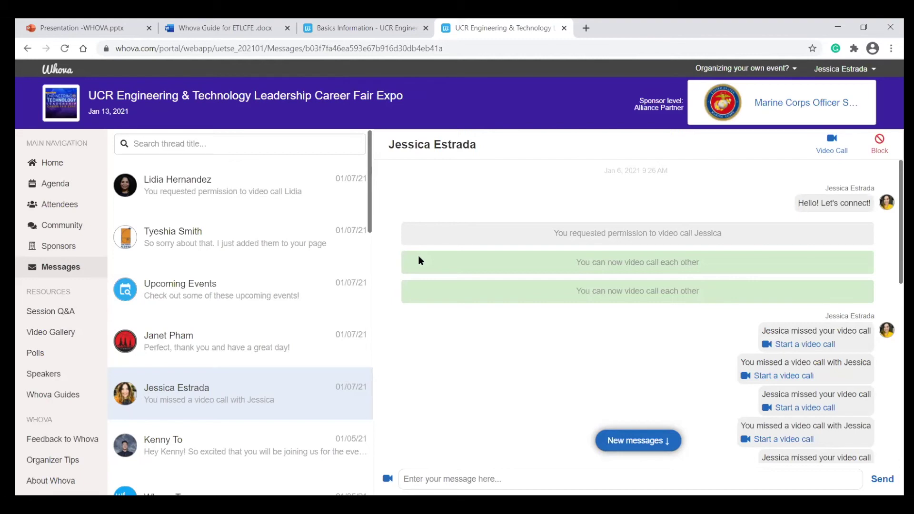
pyautogui.click(59, 187)
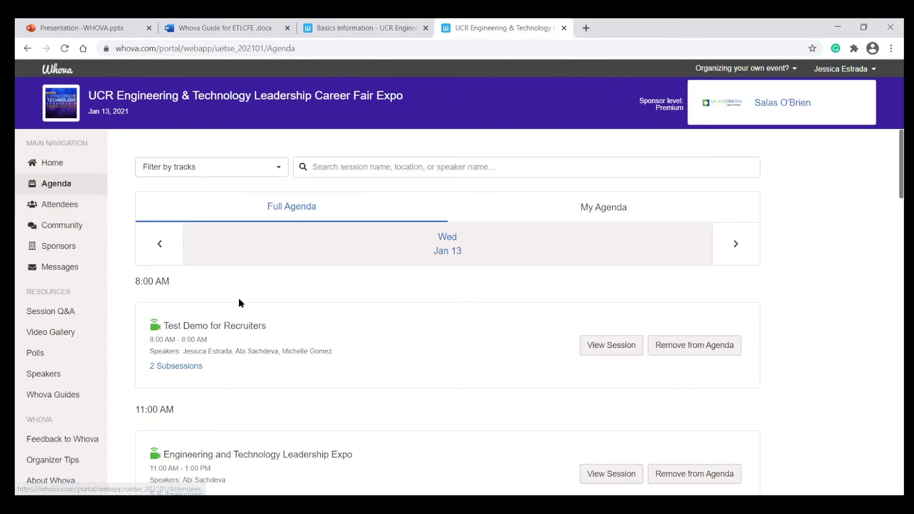
pyautogui.scroll(-8, 245, 300)
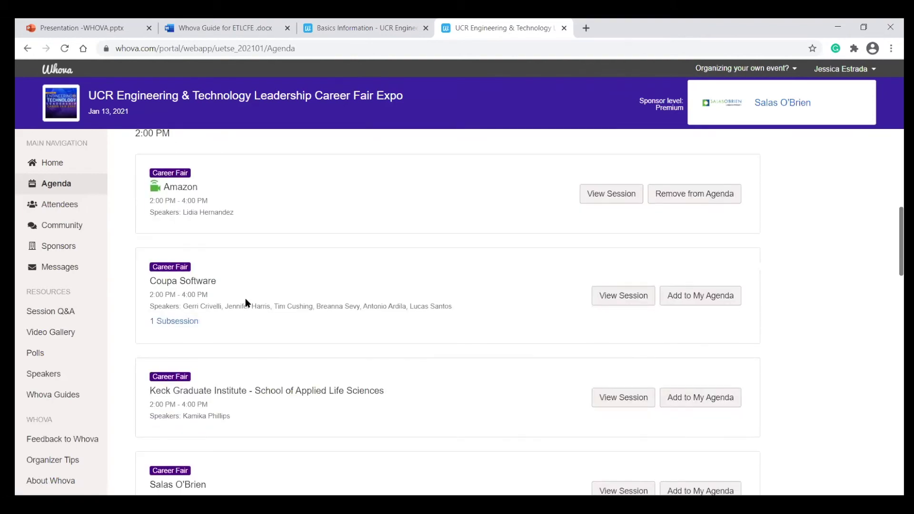
pyautogui.scroll(1, 245, 298)
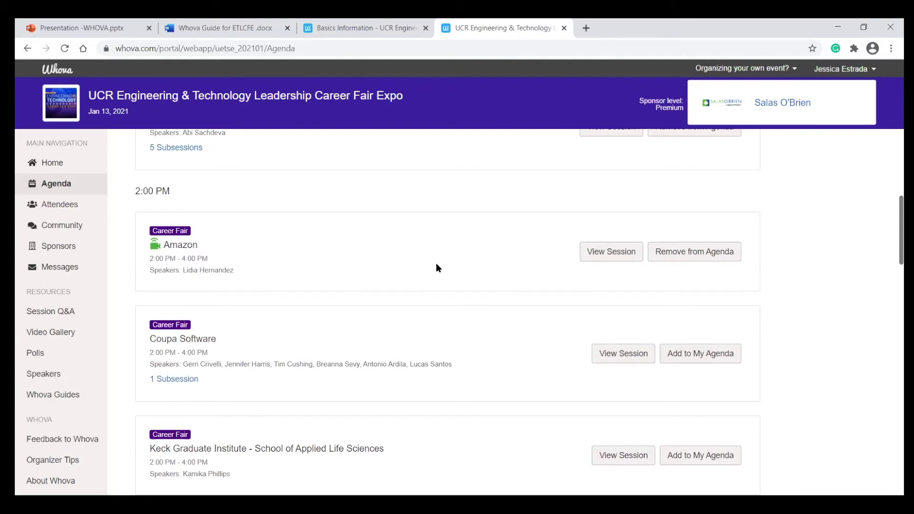
pyautogui.click(605, 252)
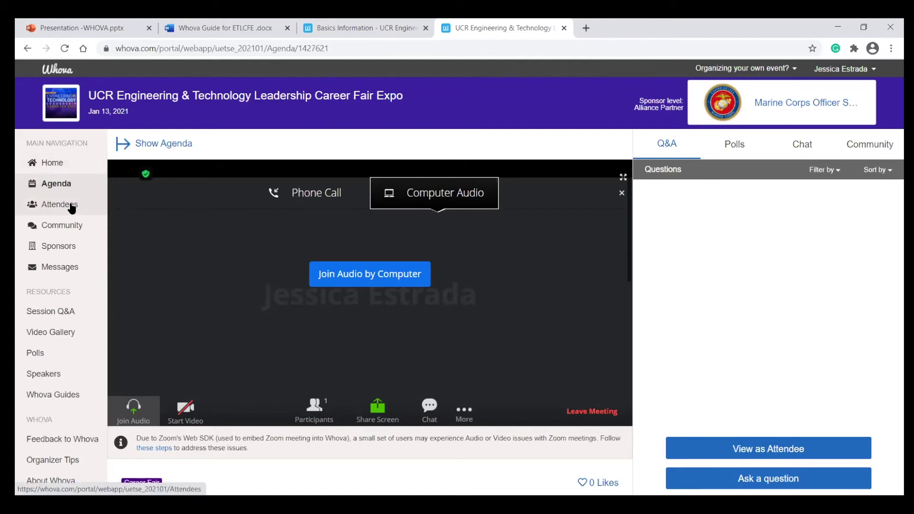
# Step: Leave the Amazon session for the message threads, and dismiss the floating Zoom stream window
pyautogui.click(62, 273)
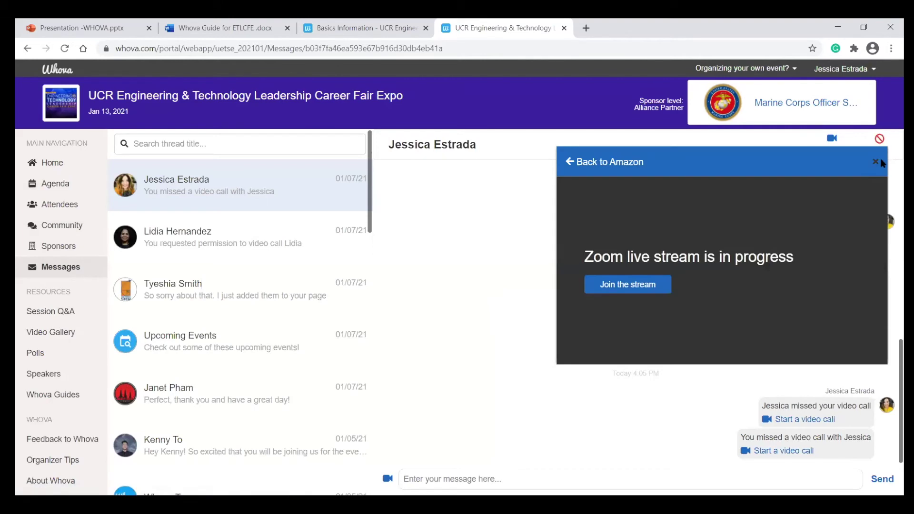
pyautogui.click(875, 162)
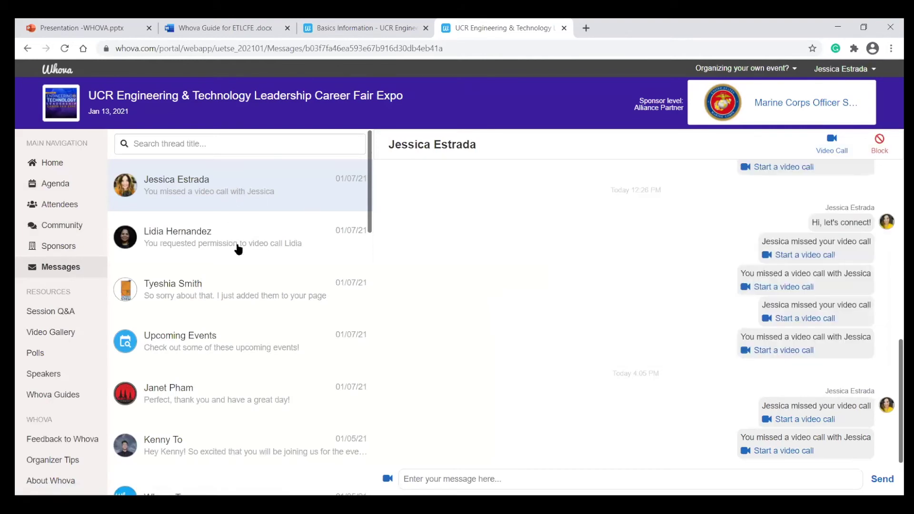